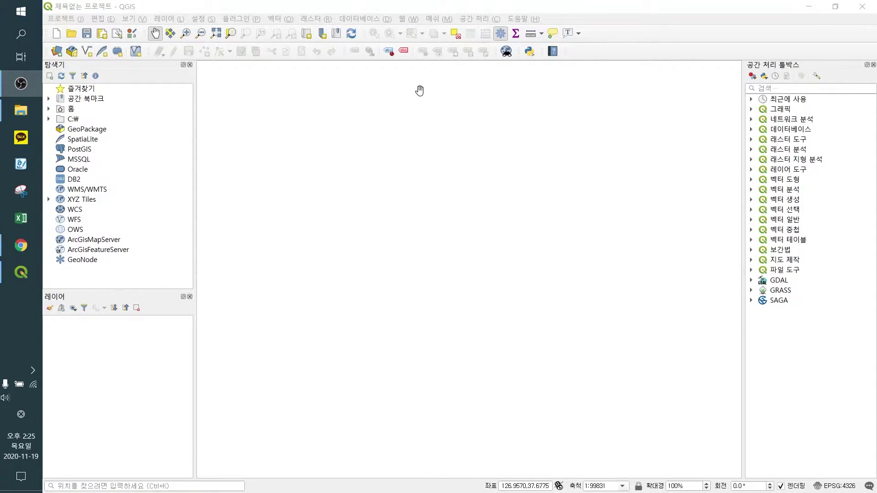
Step: Add the Kakao Street base map from TMS for Korea to the project
{"action": "left_click", "coordinate": [352, 8]}
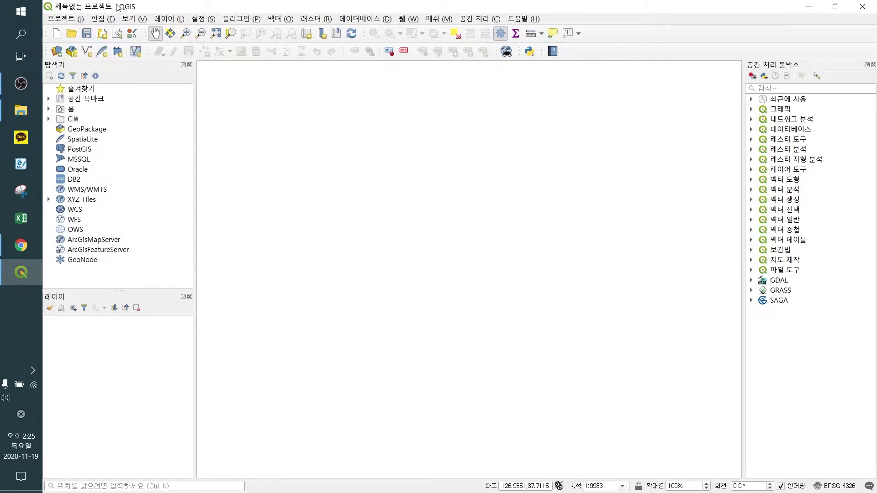
{"action": "left_click", "coordinate": [413, 20]}
{"action": "mouse_move", "coordinate": [436, 44]}
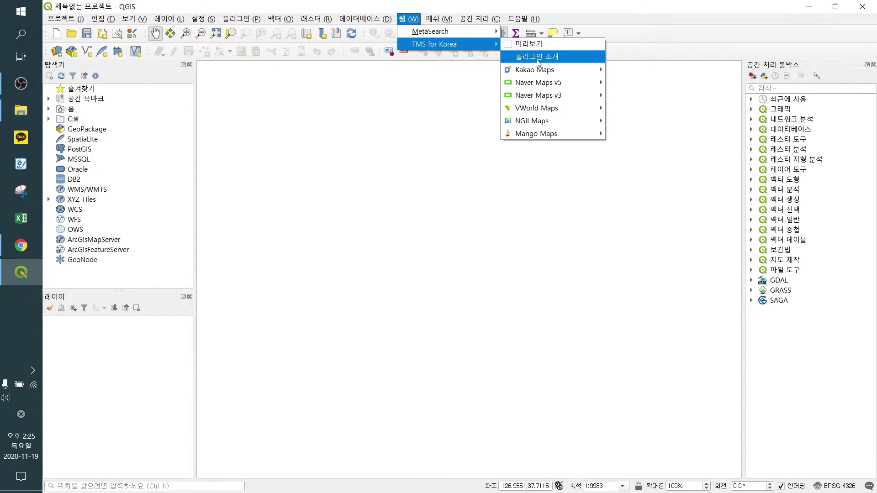
{"action": "mouse_move", "coordinate": [566, 72]}
{"action": "left_click", "coordinate": [638, 72]}
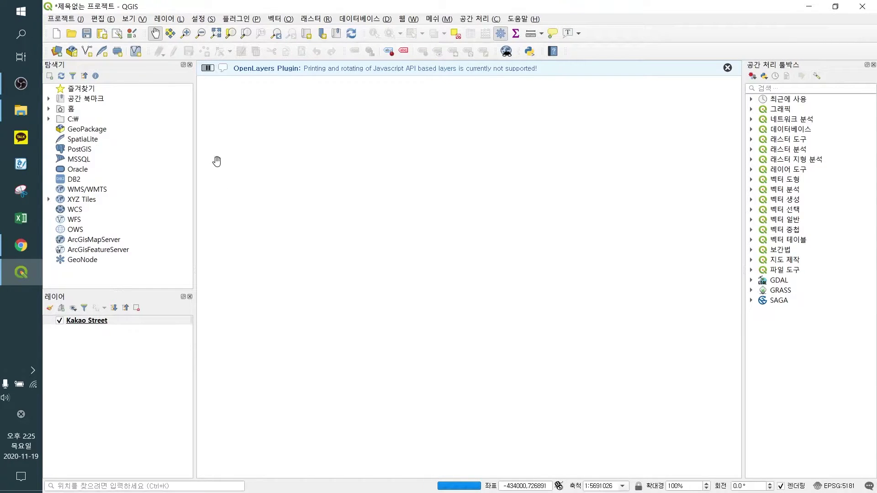
Step: Add the shapefile 서울_중학교_4326.shp from the 서울_shp folder as a vector layer
{"action": "left_click", "coordinate": [168, 19]}
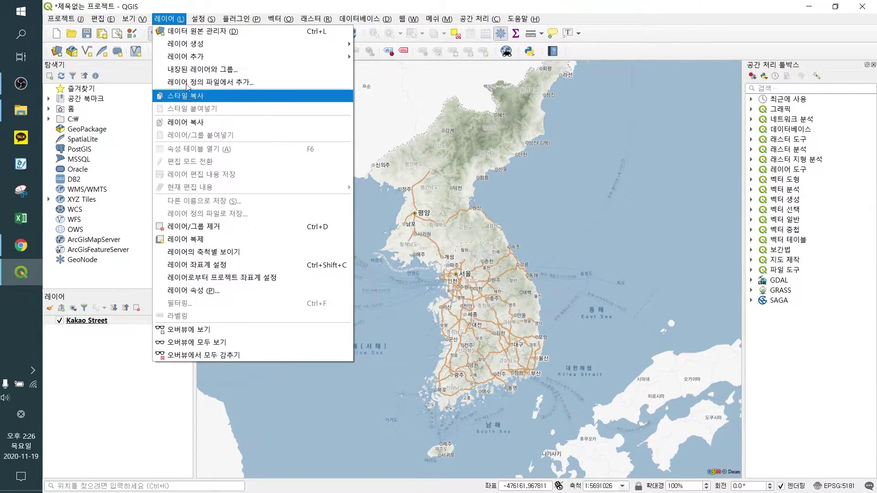
{"action": "mouse_move", "coordinate": [183, 56]}
{"action": "left_click", "coordinate": [376, 57]}
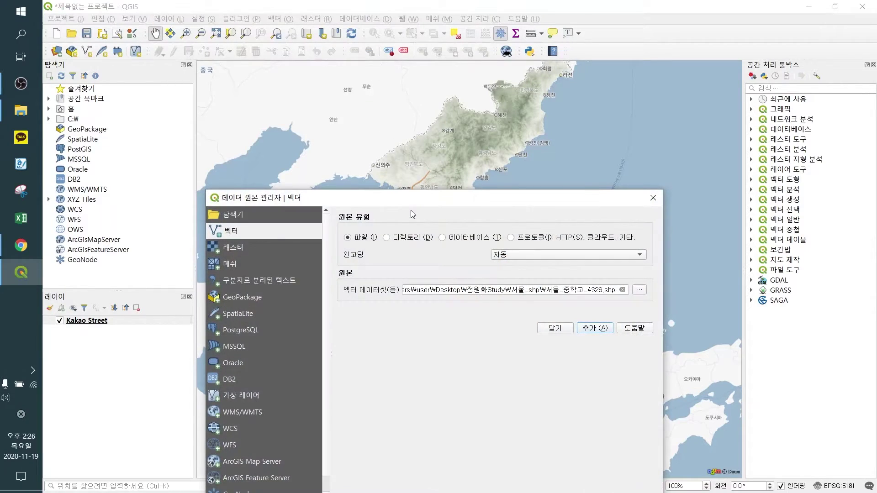
{"action": "left_click", "coordinate": [639, 289]}
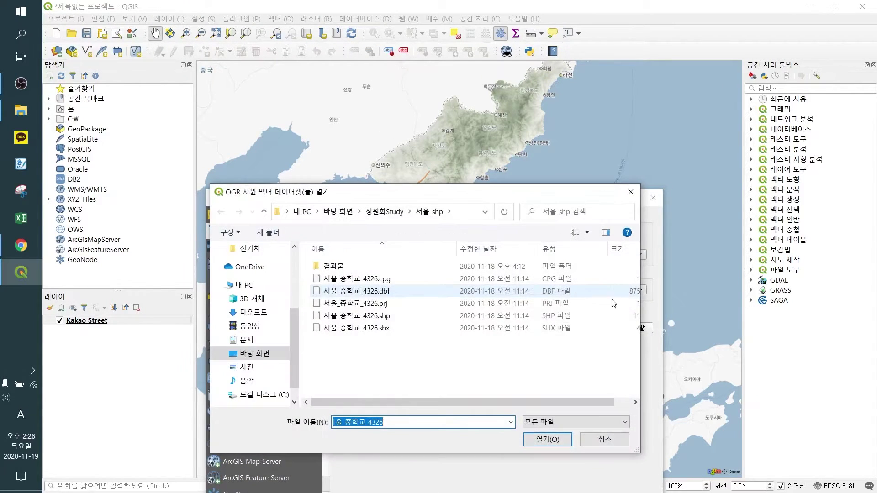
{"action": "double_click", "coordinate": [401, 315]}
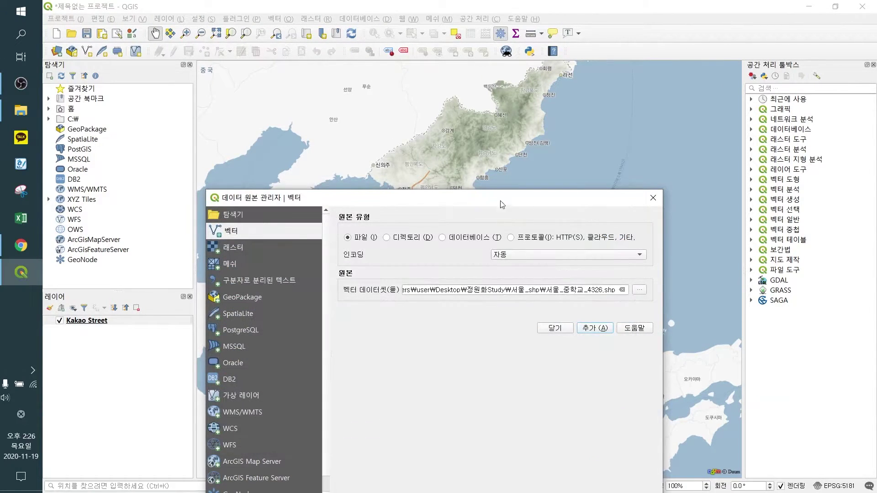
{"action": "left_click_drag", "start_coordinate": [500, 197], "coordinate": [494, 125]}
{"action": "left_click", "coordinate": [592, 258]}
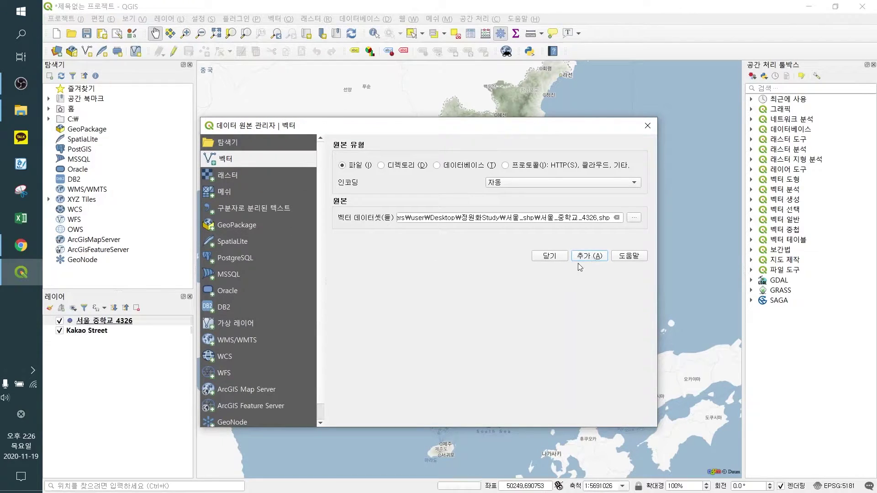
{"action": "left_click", "coordinate": [550, 255]}
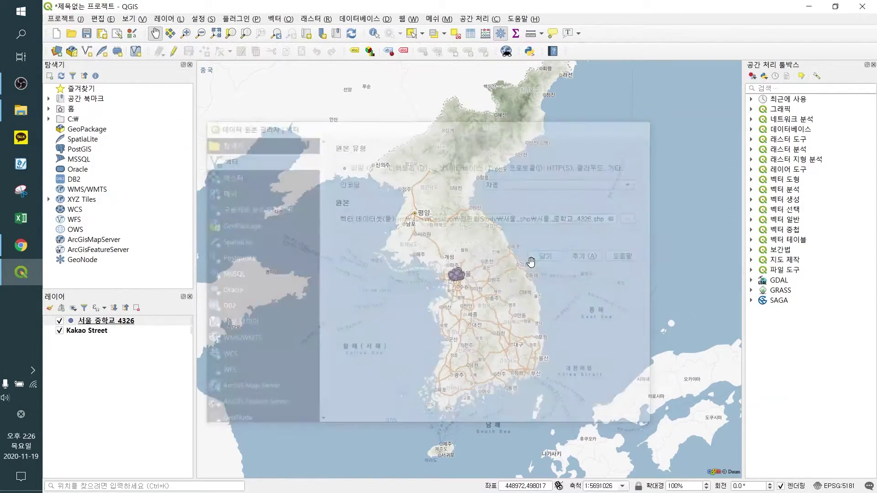
Step: Inspect the school points against the base map up close and return to the full extent of the 서울_중학교_4326 layer
{"action": "right_click", "coordinate": [134, 323]}
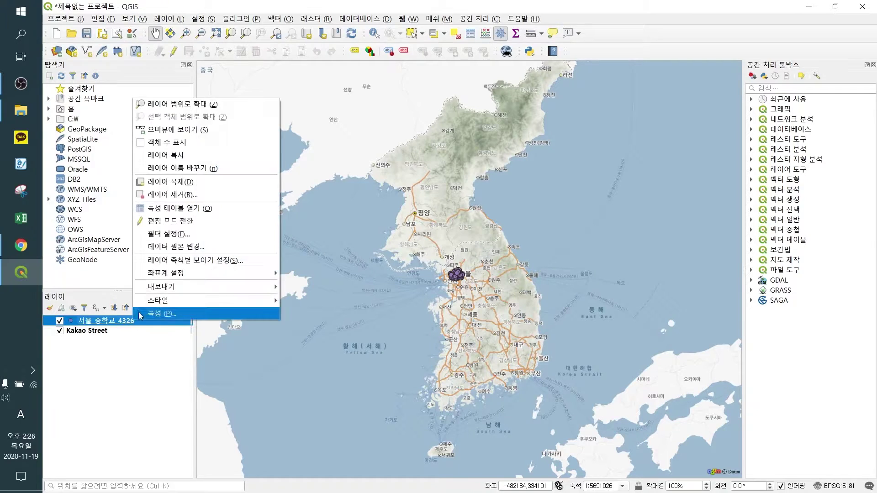
{"action": "left_click", "coordinate": [182, 104]}
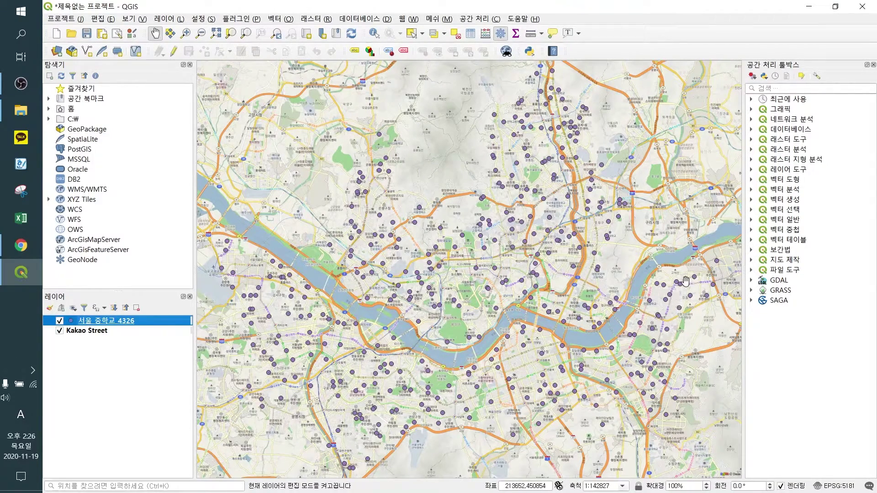
{"action": "scroll", "coordinate": [657, 299], "scroll_direction": "up", "scroll_amount": 4}
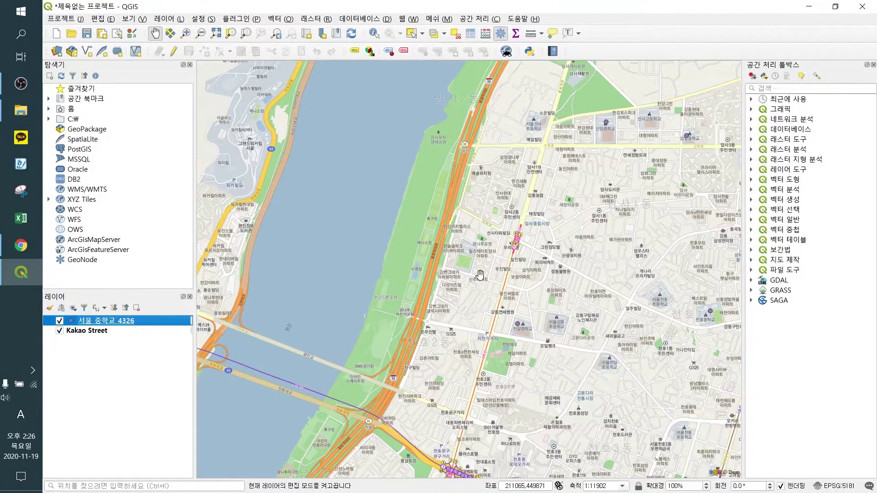
{"action": "scroll", "coordinate": [431, 263], "scroll_direction": "down", "scroll_amount": 2}
{"action": "scroll", "coordinate": [405, 249], "scroll_direction": "down", "scroll_amount": 2}
{"action": "scroll", "coordinate": [395, 244], "scroll_direction": "up", "scroll_amount": 2}
{"action": "scroll", "coordinate": [503, 217], "scroll_direction": "down", "scroll_amount": 1}
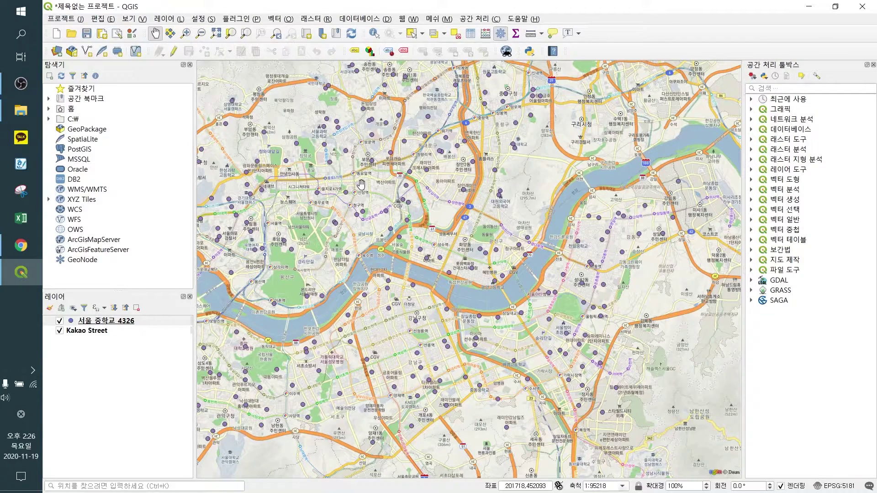
{"action": "scroll", "coordinate": [361, 184], "scroll_direction": "down", "scroll_amount": 1}
{"action": "right_click", "coordinate": [118, 320]}
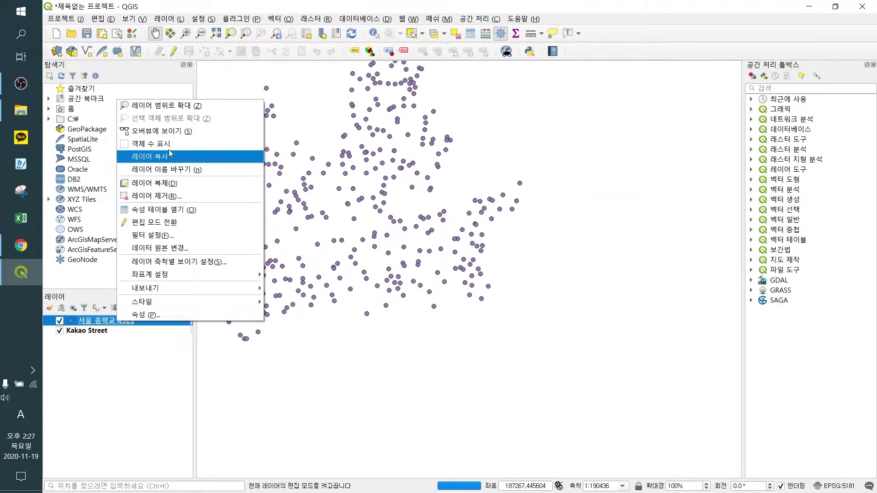
{"action": "left_click", "coordinate": [160, 105]}
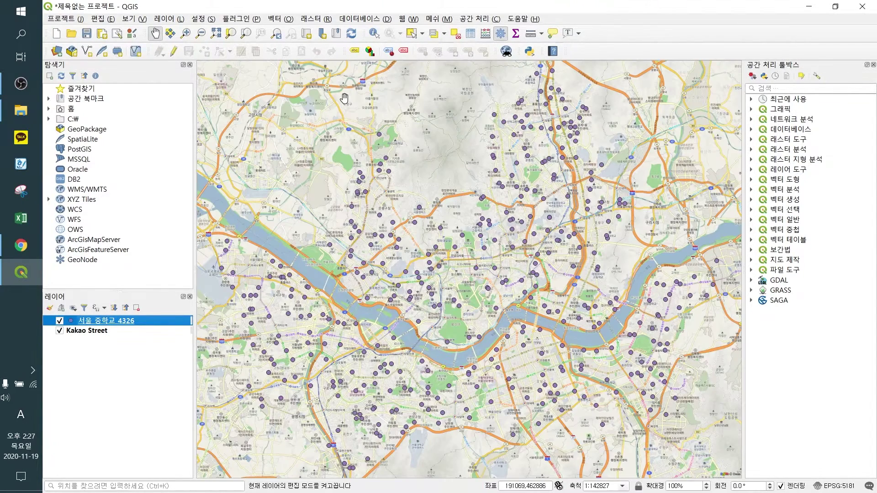
Step: Buffer the 서울_중학교_4326 layer by a distance of 500 degrees with 20 segments and round joins, output to a temporary layer
{"action": "left_click", "coordinate": [277, 19]}
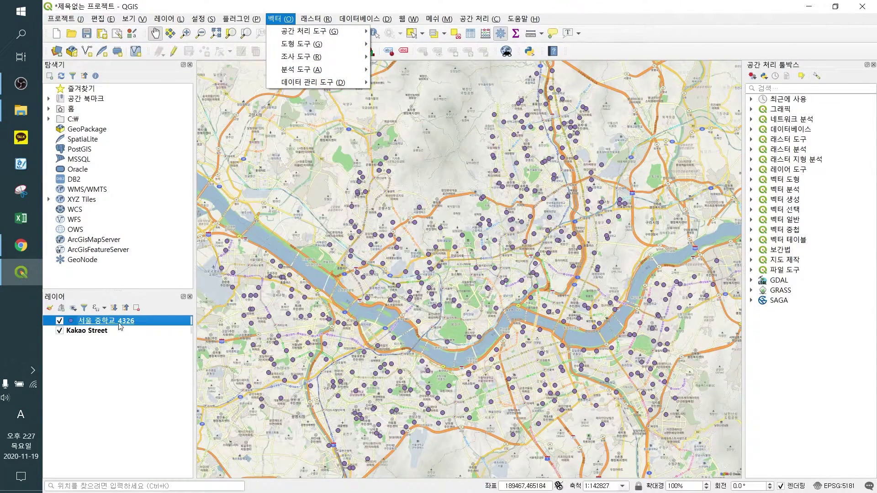
{"action": "mouse_move", "coordinate": [290, 32]}
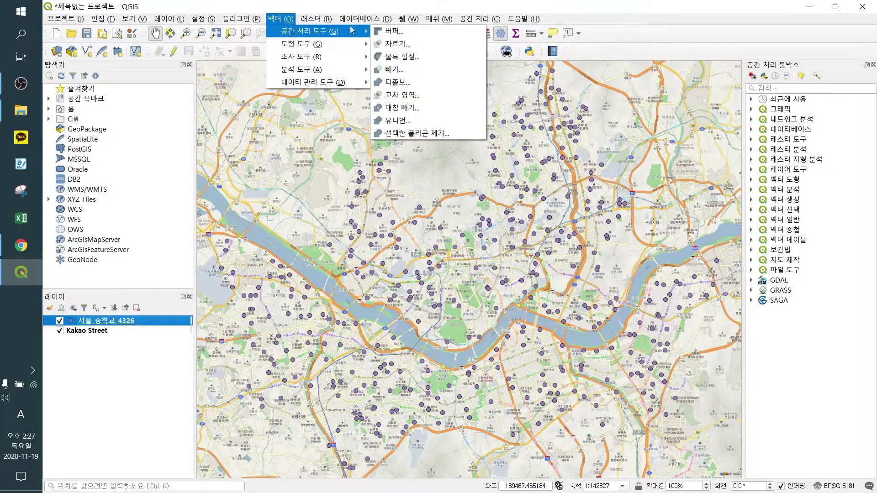
{"action": "left_click", "coordinate": [388, 31]}
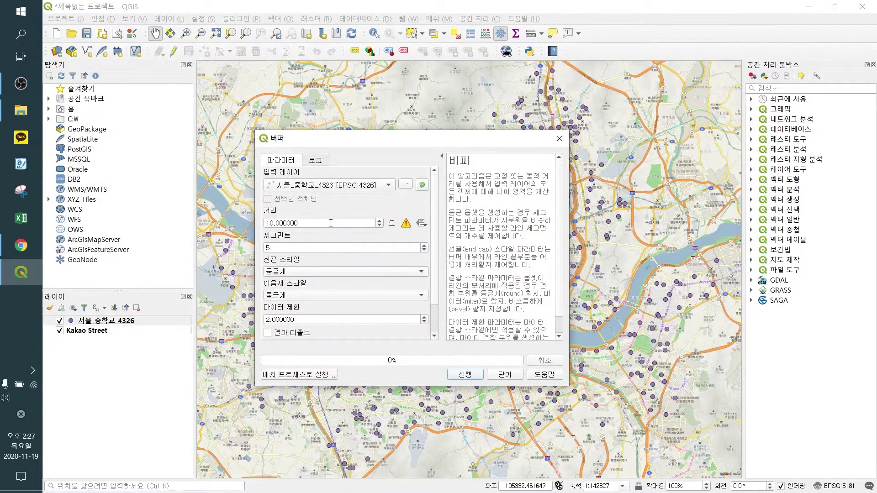
{"action": "left_click_drag", "start_coordinate": [331, 223], "coordinate": [213, 229]}
{"action": "type", "text": "500"}
{"action": "key", "text": "Tab"}
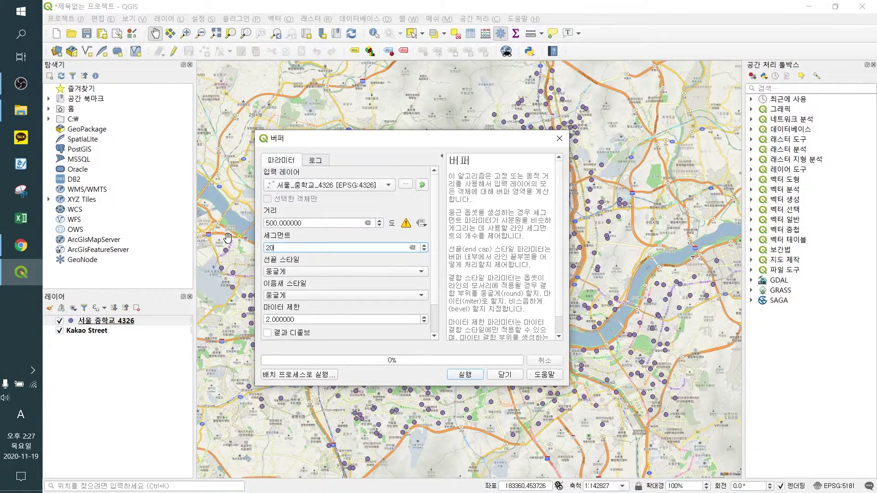
{"action": "left_click", "coordinate": [339, 294]}
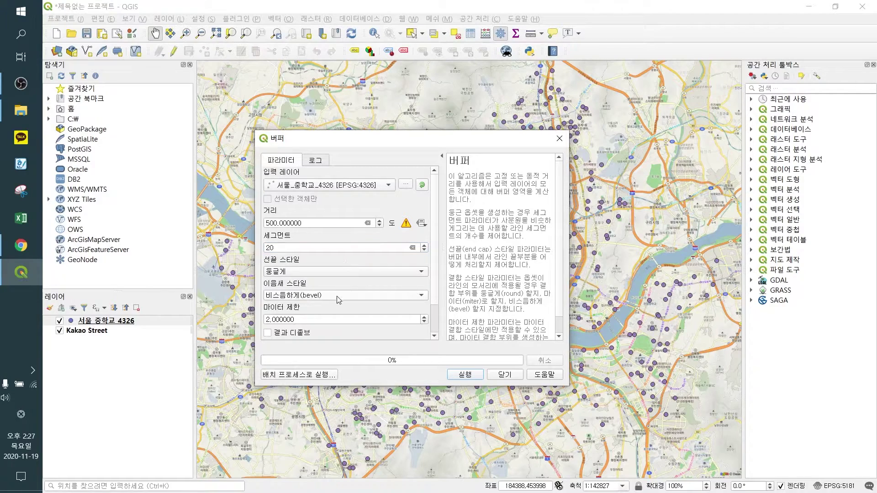
{"action": "scroll", "coordinate": [430, 297], "scroll_direction": "down", "scroll_amount": 2}
{"action": "left_click", "coordinate": [465, 375]}
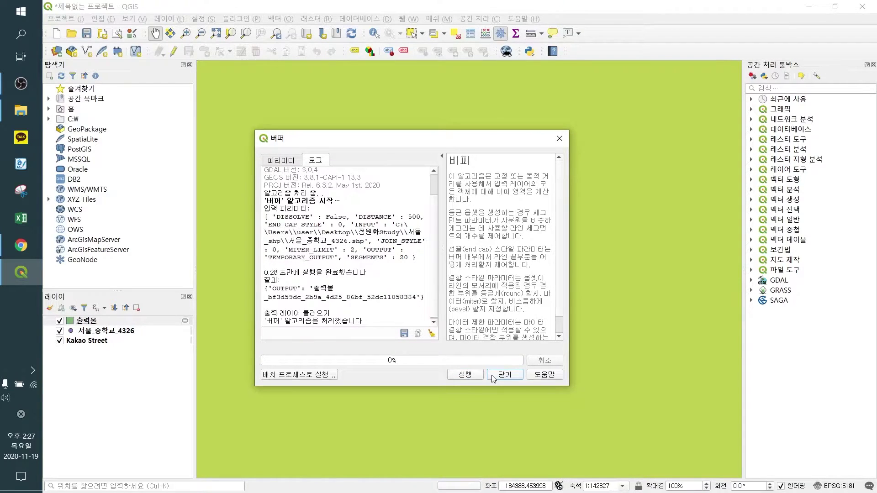
{"action": "left_click", "coordinate": [494, 375]}
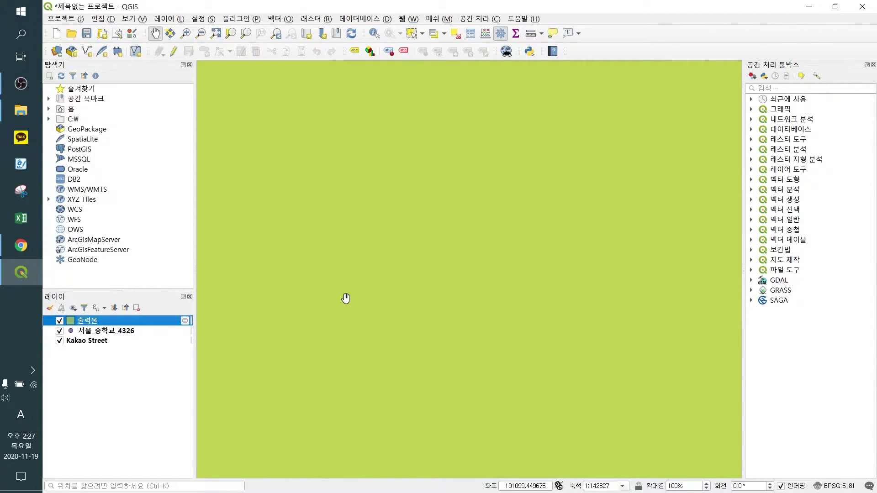
Step: Hide the 출력물 buffer layer and measure a distance in metres across the map starting from a school point
{"action": "left_click", "coordinate": [61, 323]}
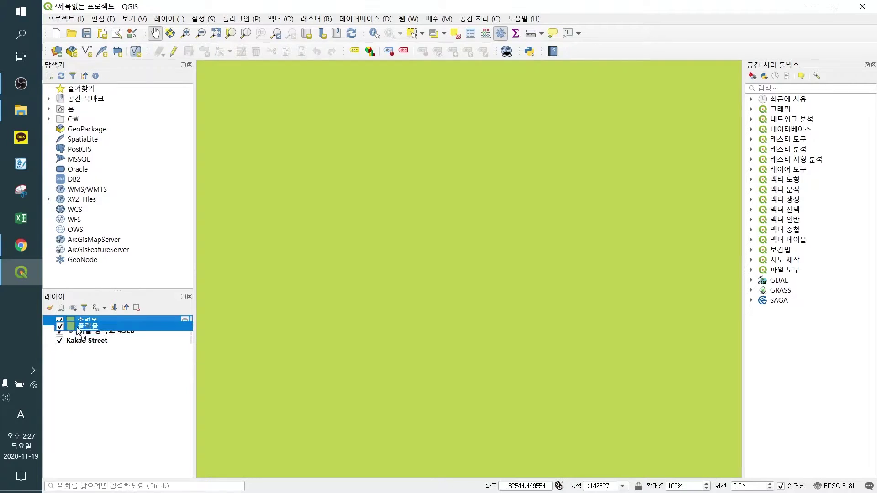
{"action": "left_click", "coordinate": [59, 321]}
{"action": "scroll", "coordinate": [371, 243], "scroll_direction": "up", "scroll_amount": 1}
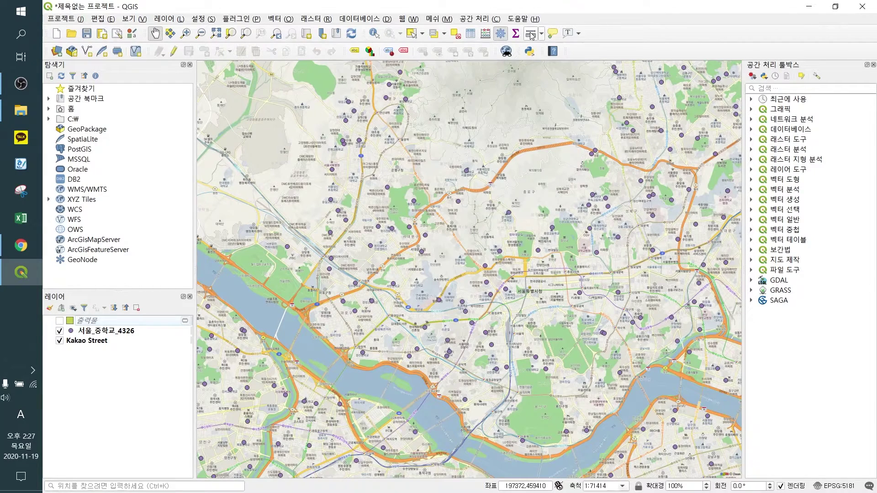
{"action": "left_click", "coordinate": [530, 33]}
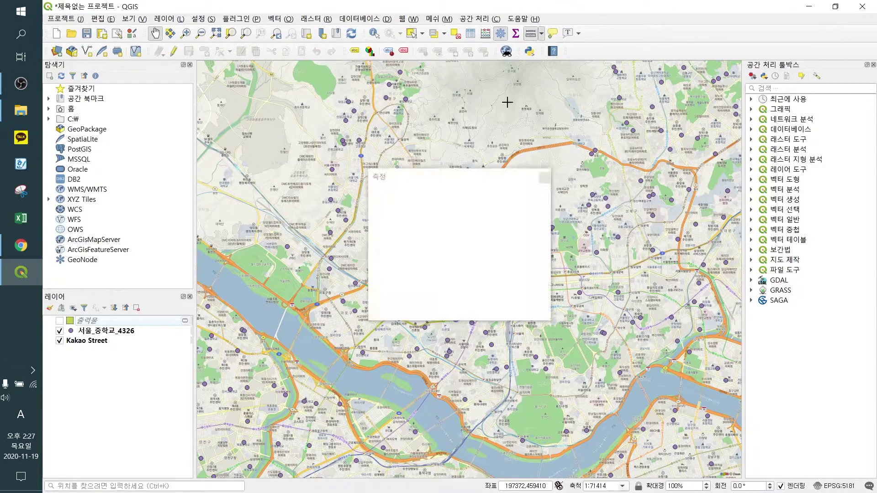
{"action": "left_click_drag", "start_coordinate": [472, 174], "coordinate": [651, 166]}
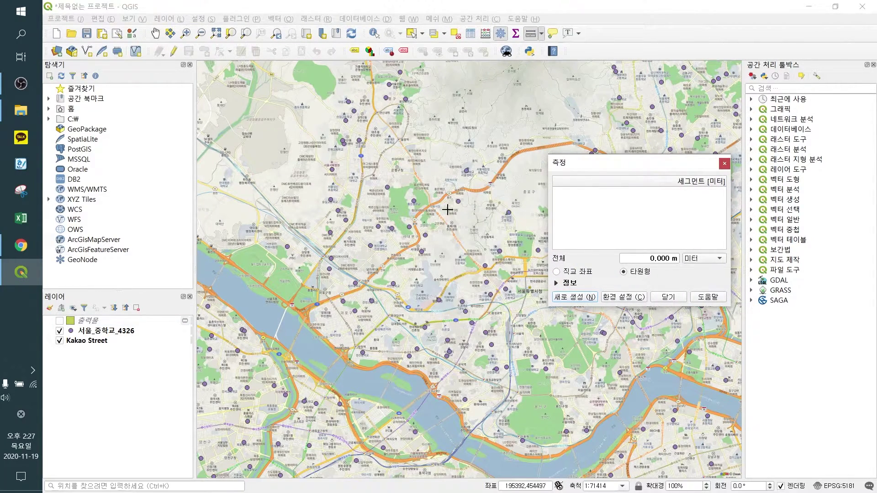
{"action": "left_click", "coordinate": [459, 200]}
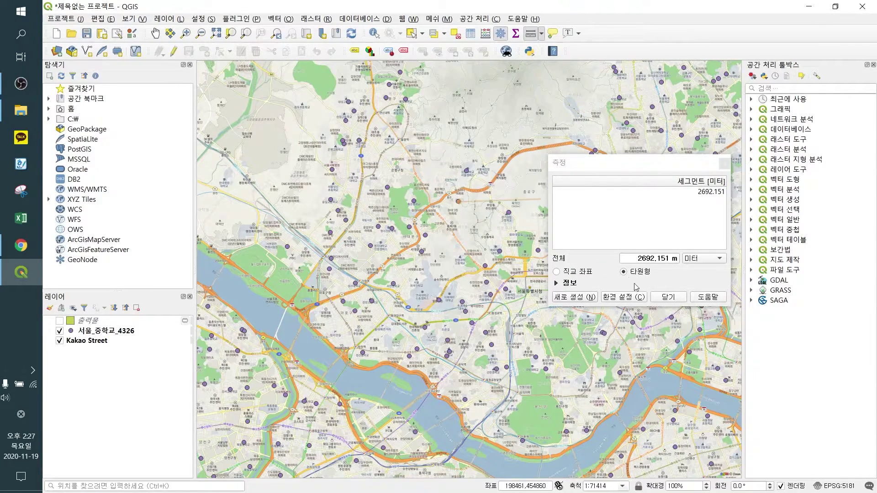
{"action": "left_click", "coordinate": [667, 297]}
Step: Show the 출력물 buffer layer at its full extent, and return to the extent of the 서울_중학교_4326 layer
{"action": "left_click", "coordinate": [59, 321]}
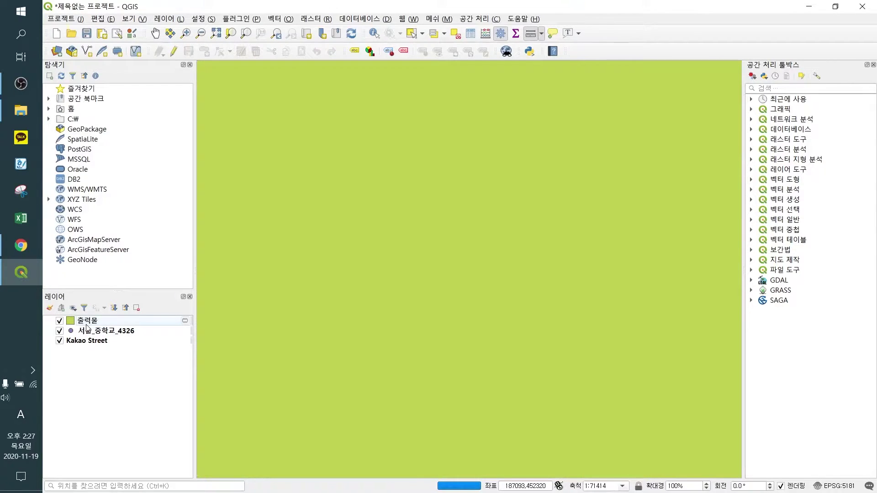
{"action": "right_click", "coordinate": [89, 325]}
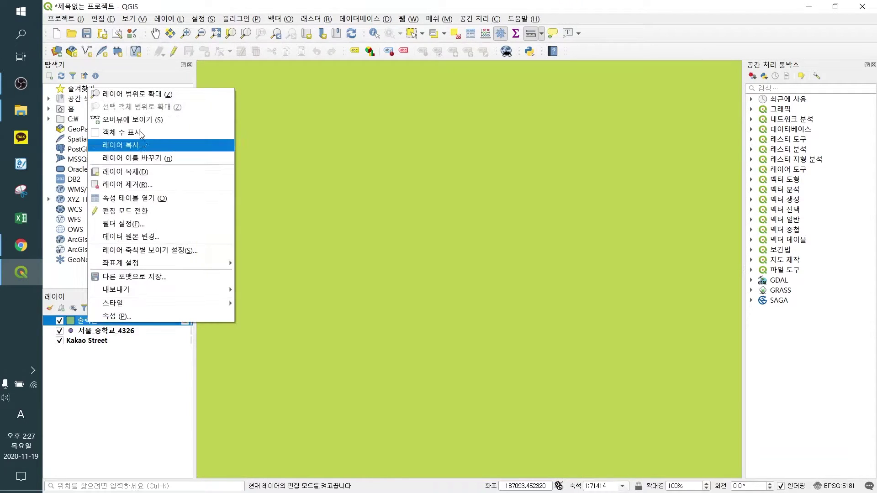
{"action": "left_click", "coordinate": [135, 94]}
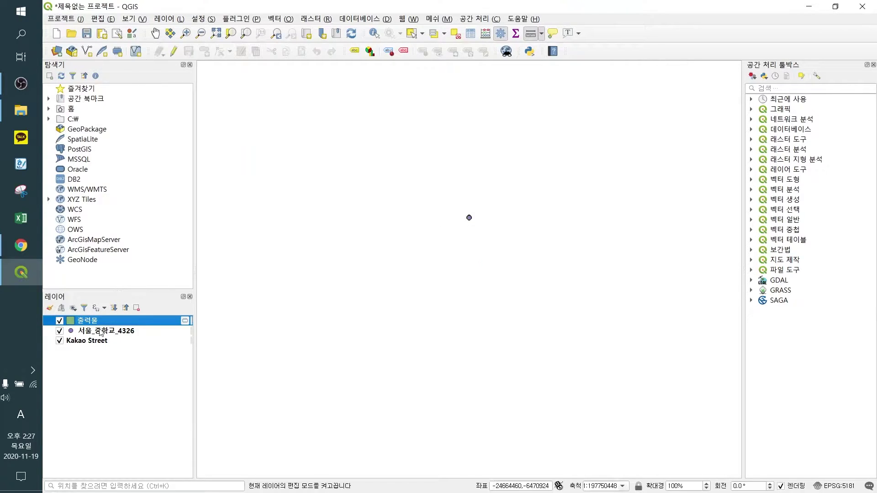
{"action": "right_click", "coordinate": [90, 320]}
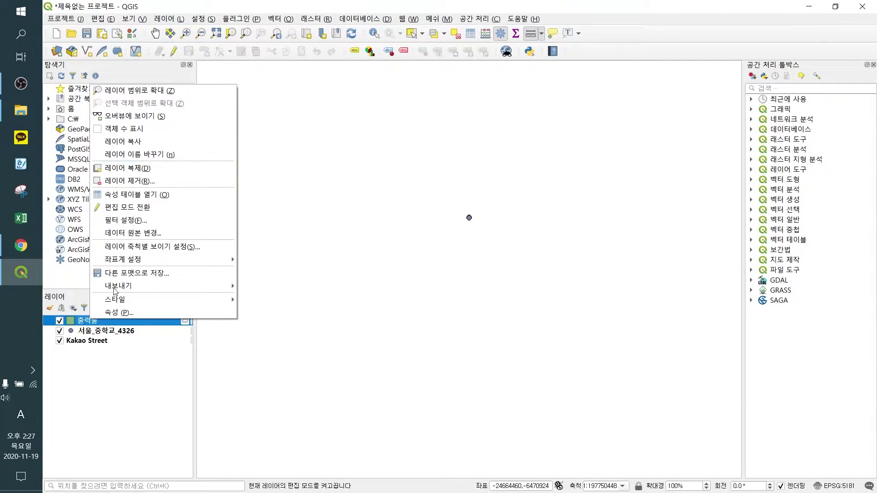
{"action": "left_click", "coordinate": [95, 331]}
{"action": "right_click", "coordinate": [96, 331]}
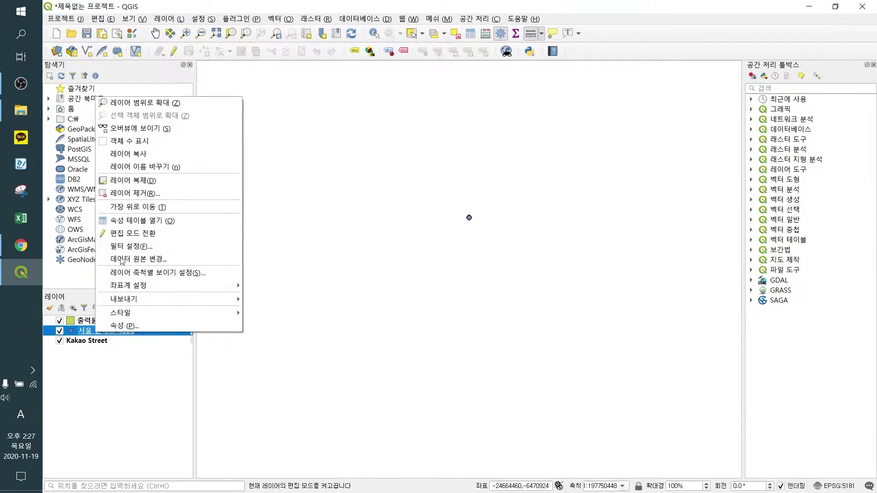
{"action": "left_click", "coordinate": [130, 103]}
Step: Compare the map with and without the 출력물 buffer layer, leaving that layer hidden
{"action": "left_click", "coordinate": [59, 321]}
{"action": "left_click", "coordinate": [60, 321]}
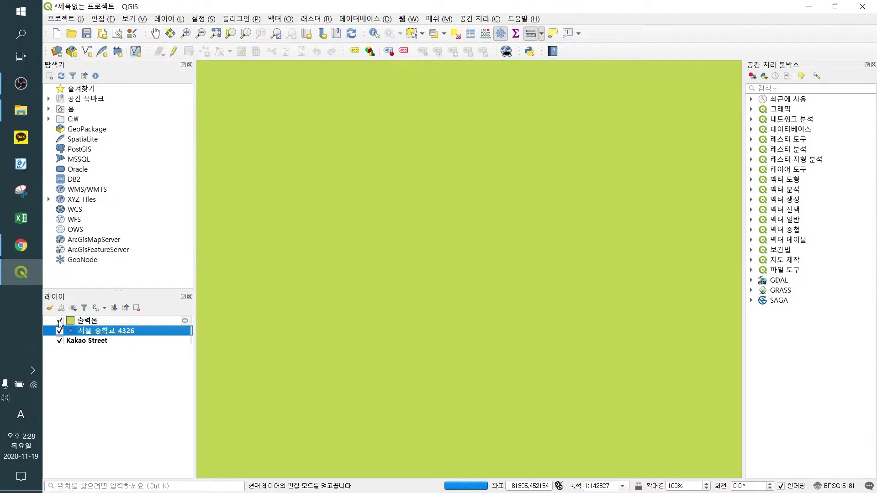
{"action": "left_click", "coordinate": [59, 321]}
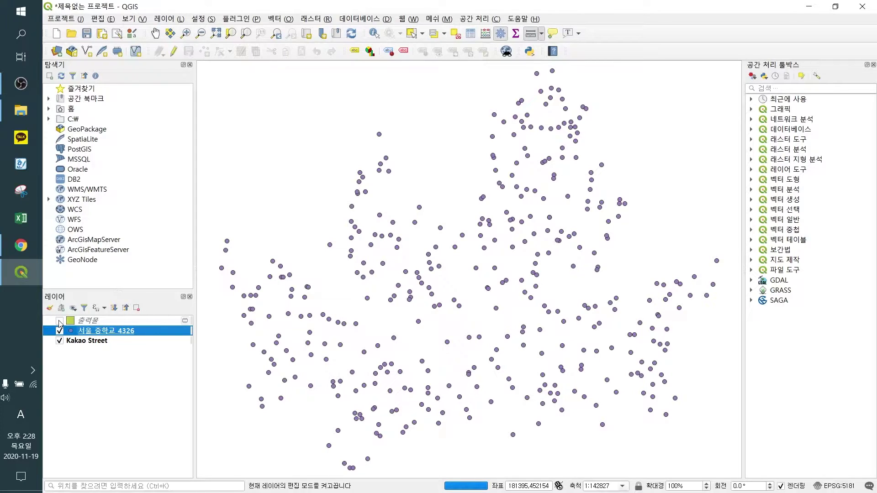
{"action": "left_click", "coordinate": [59, 321]}
{"action": "left_click", "coordinate": [59, 321]}
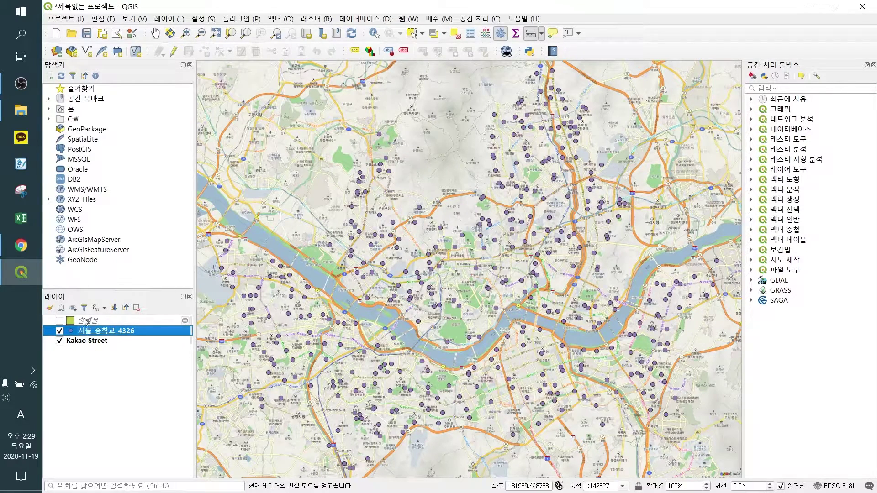
Step: Set up an export of the 서울_중학교_4326 layer as an ESRI shapefile named 서울_중학교_5179 in the 결과물 folder
{"action": "left_click", "coordinate": [59, 320]}
{"action": "left_click", "coordinate": [59, 321]}
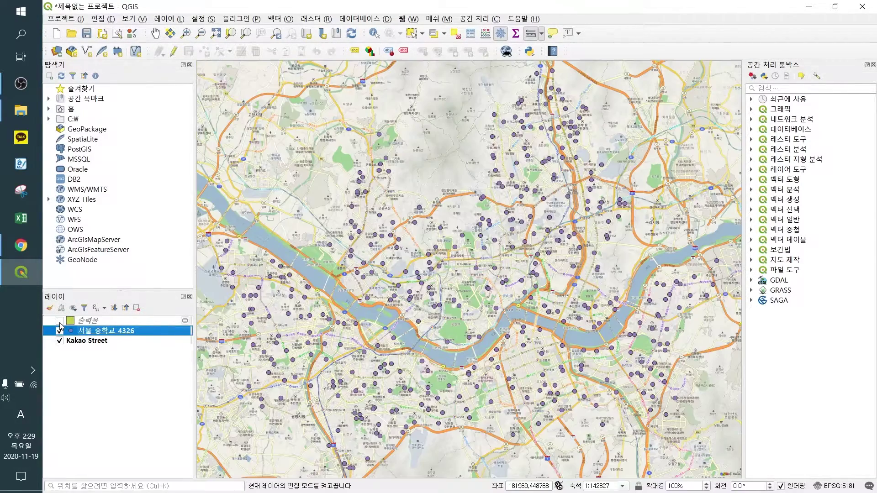
{"action": "right_click", "coordinate": [99, 333]}
{"action": "mouse_move", "coordinate": [158, 299]}
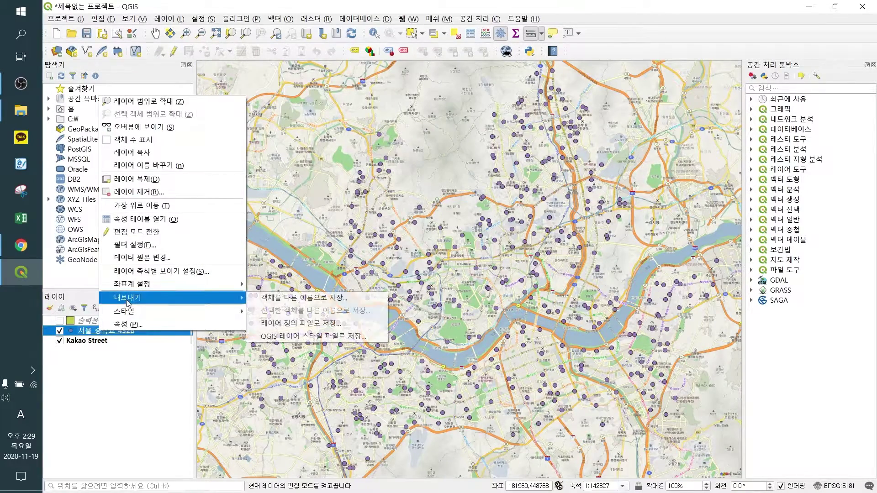
{"action": "left_click", "coordinate": [292, 297]}
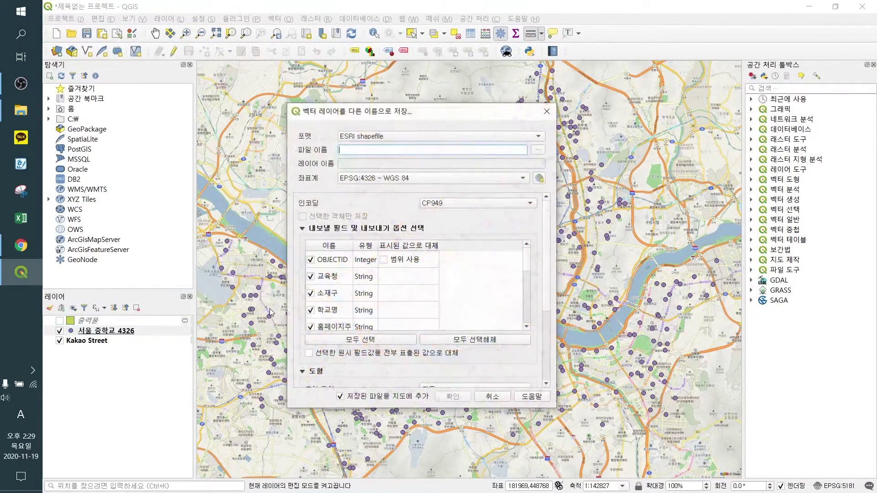
{"action": "left_click", "coordinate": [538, 150]}
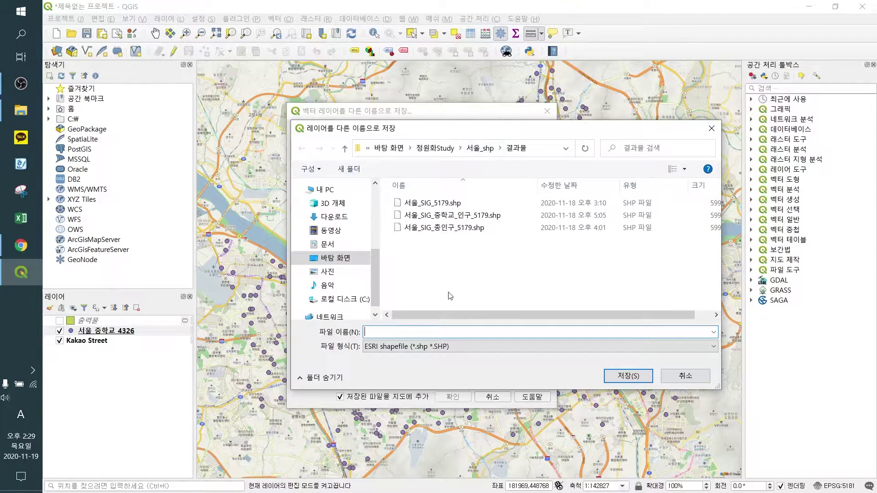
{"action": "key", "text": "Hangul"}
{"action": "type", "text": "서울_중학교_5179"}
{"action": "left_click", "coordinate": [619, 378]}
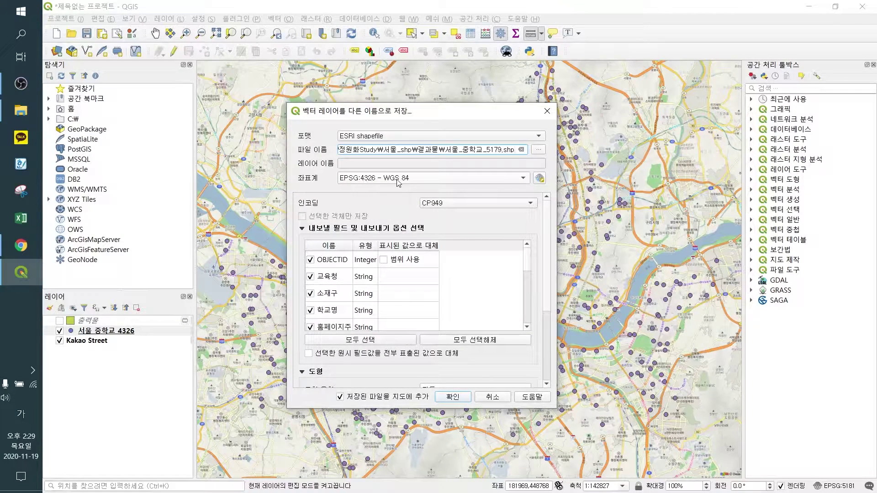
Step: Export the shapefile in EPSG:5179 - Korea 2000 / Unified CS with the saved file added to the map, and hide the 서울_중학교_4326 layer
{"action": "left_click", "coordinate": [421, 181]}
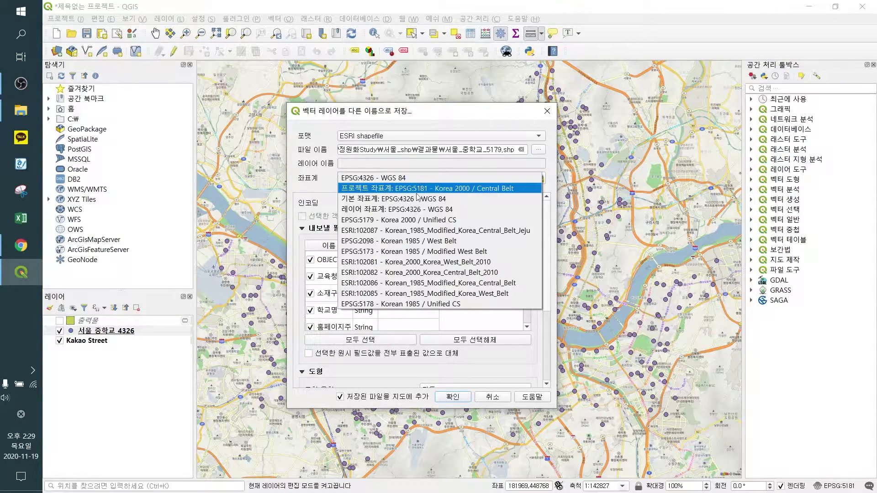
{"action": "left_click", "coordinate": [408, 220]}
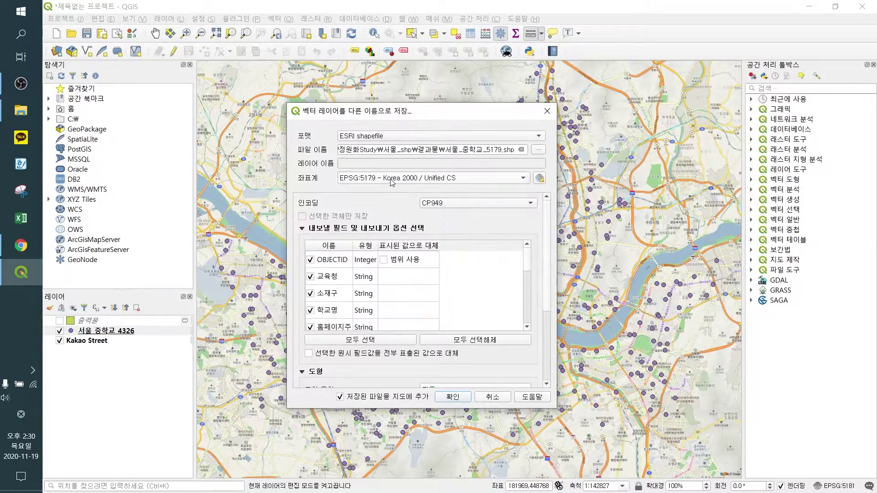
{"action": "left_click", "coordinate": [539, 179]}
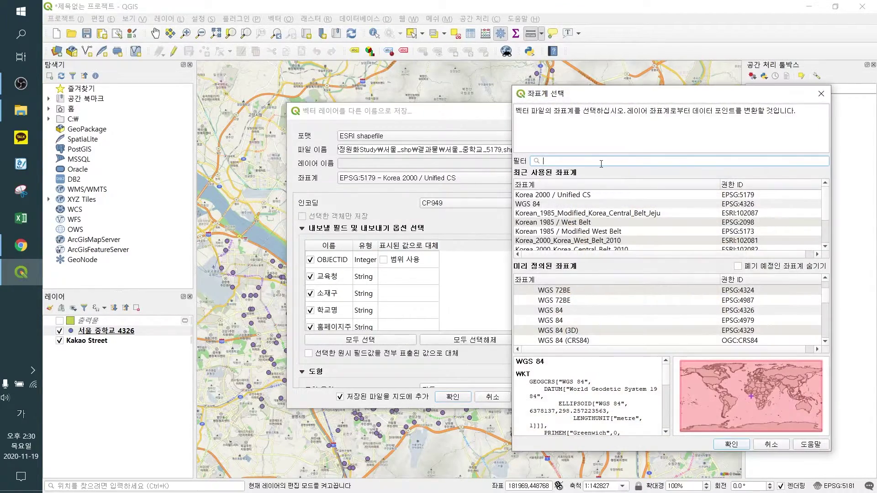
{"action": "type", "text": "5179"}
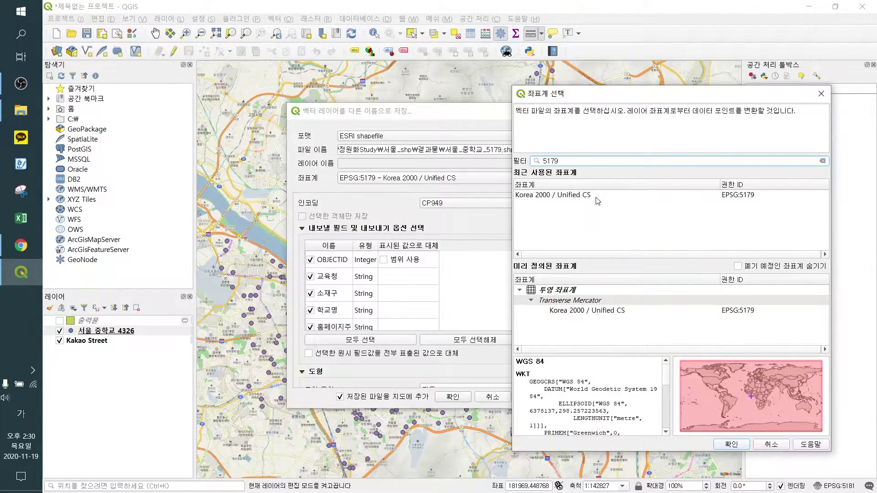
{"action": "double_click", "coordinate": [635, 196]}
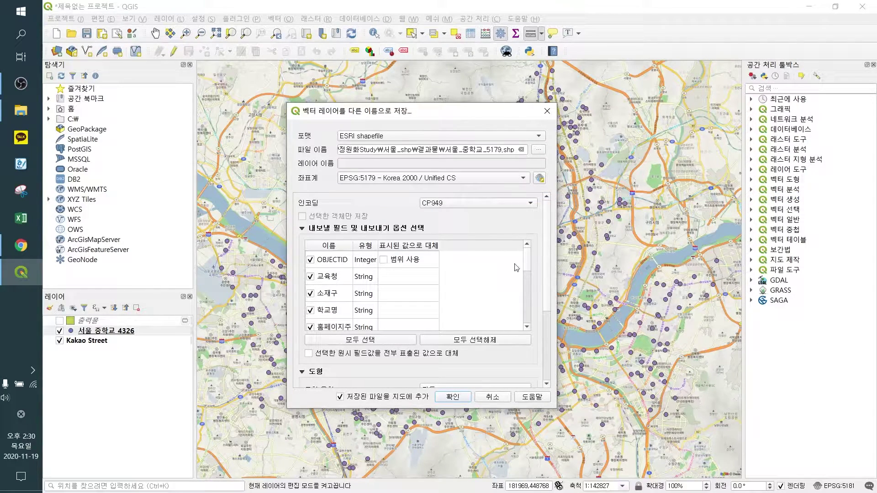
{"action": "left_click_drag", "start_coordinate": [528, 266], "coordinate": [544, 225]}
{"action": "left_click", "coordinate": [460, 396]}
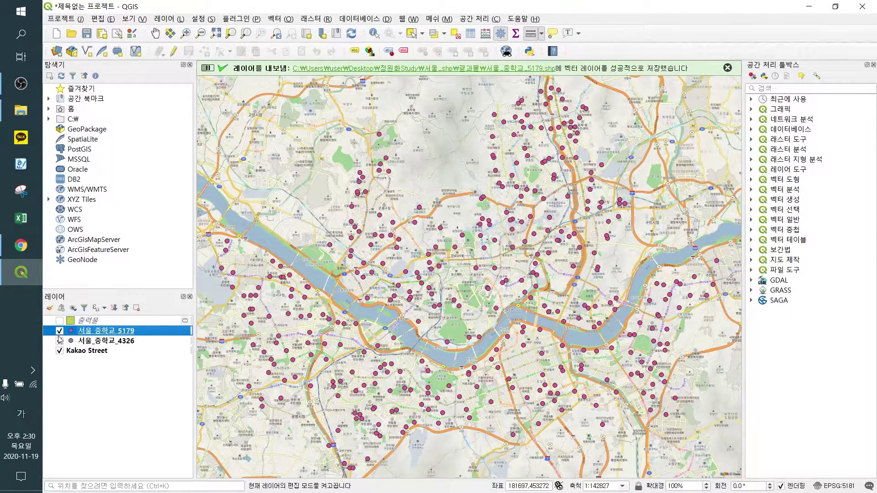
{"action": "left_click", "coordinate": [59, 340]}
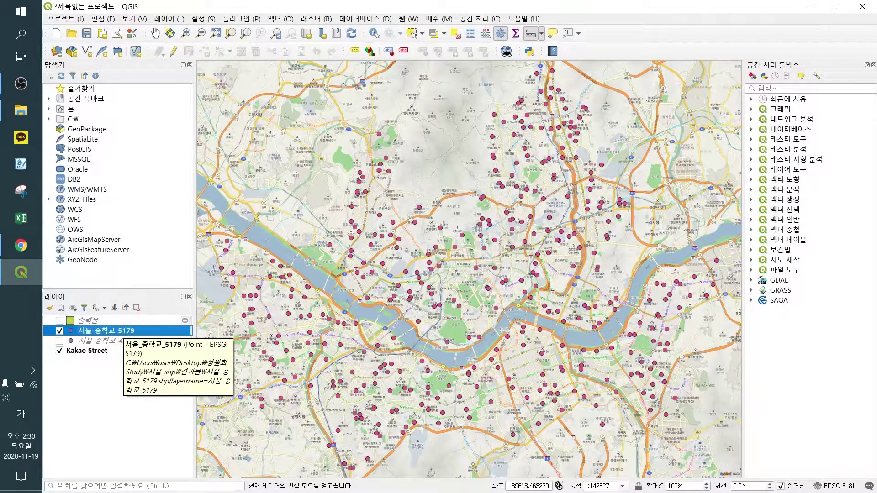
Step: Check which distance unit the Buffer tool offers for the 서울_중학교_5179 layer, and close it without running
{"action": "left_click", "coordinate": [278, 20]}
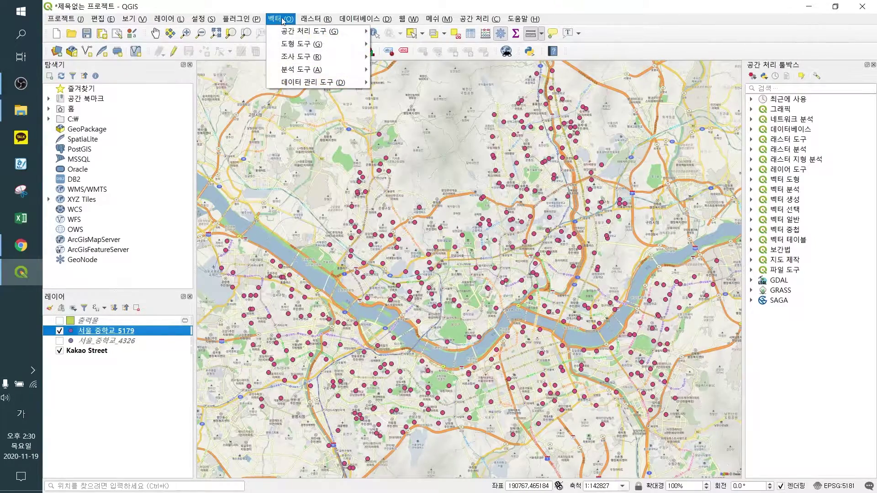
{"action": "mouse_move", "coordinate": [286, 31]}
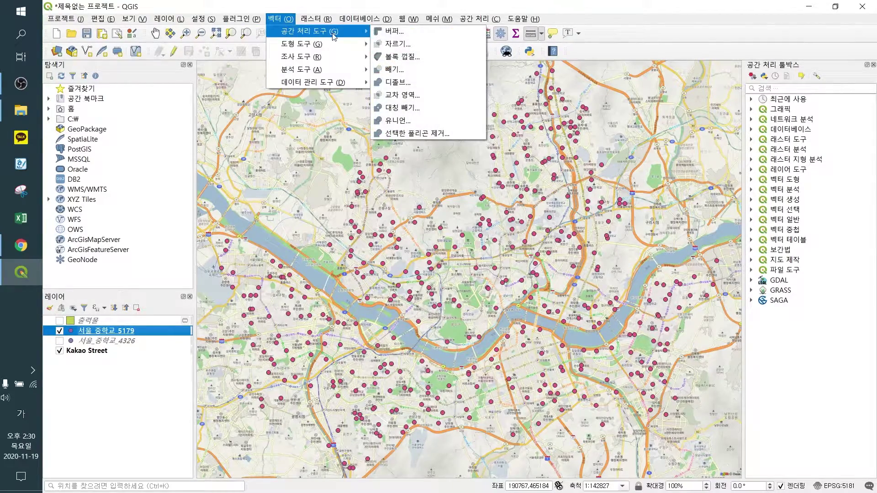
{"action": "left_click", "coordinate": [386, 32]}
{"action": "left_click", "coordinate": [388, 227]}
{"action": "left_click", "coordinate": [387, 227]}
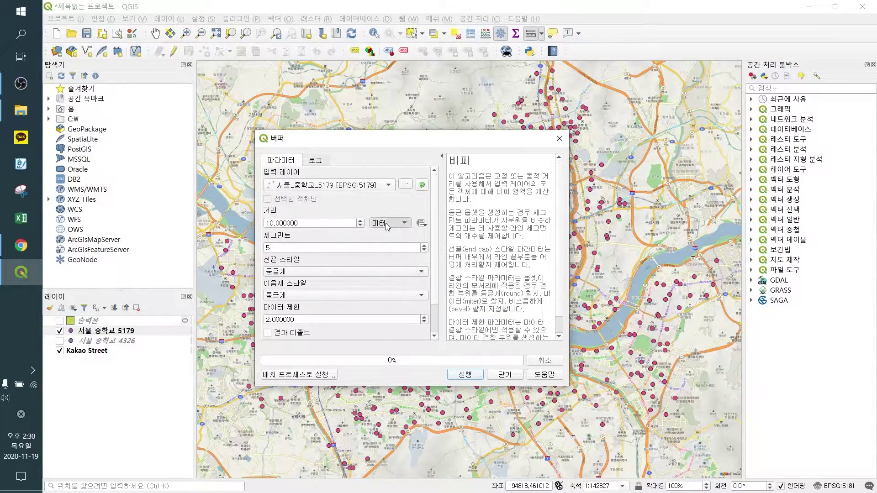
{"action": "left_click", "coordinate": [559, 138]}
Step: Reopen the Buffer tool with 서울_중학교_4326 as the input layer and check its distance unit for comparison
{"action": "left_click", "coordinate": [117, 341]}
{"action": "right_click", "coordinate": [115, 341]}
{"action": "left_click", "coordinate": [102, 345]}
{"action": "left_click", "coordinate": [280, 18]}
{"action": "mouse_move", "coordinate": [320, 31]}
{"action": "left_click", "coordinate": [397, 31]}
{"action": "left_click", "coordinate": [372, 201]}
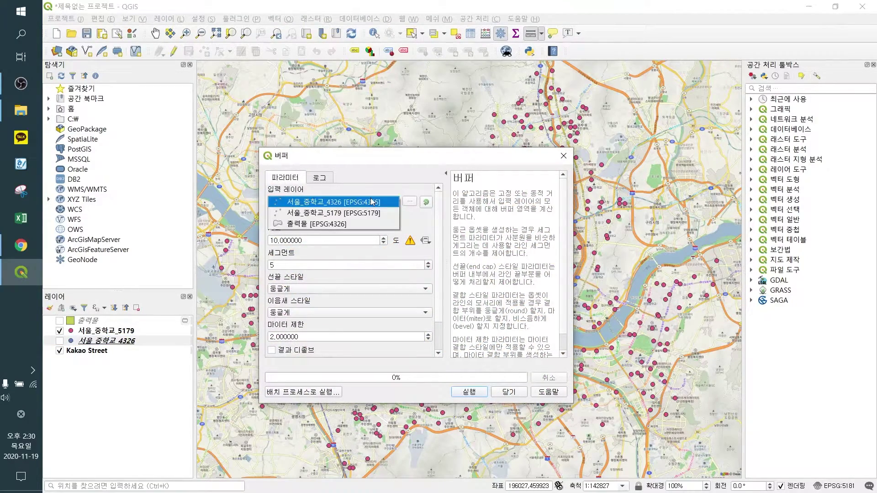
{"action": "left_click", "coordinate": [369, 204]}
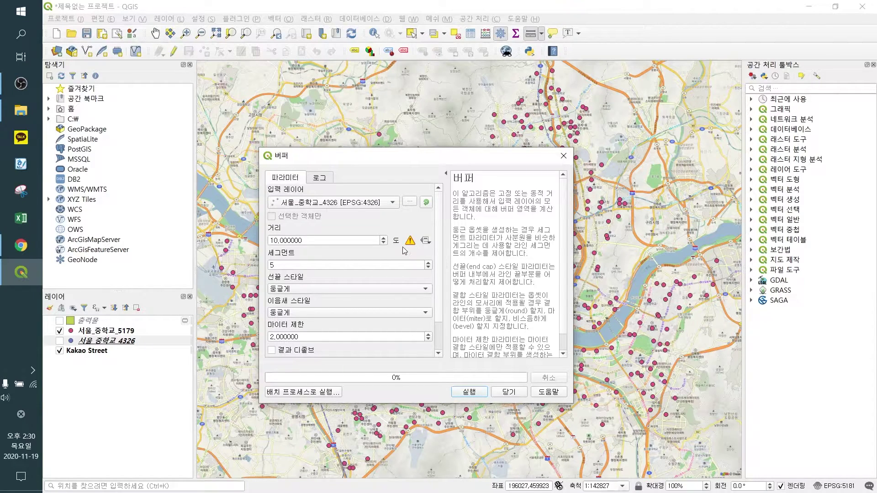
Step: Buffer the 서울_중학교_5179 layer by 500 metres with 20 segments and round styles, output to a temporary layer
{"action": "left_click", "coordinate": [392, 201]}
{"action": "left_click", "coordinate": [382, 212]}
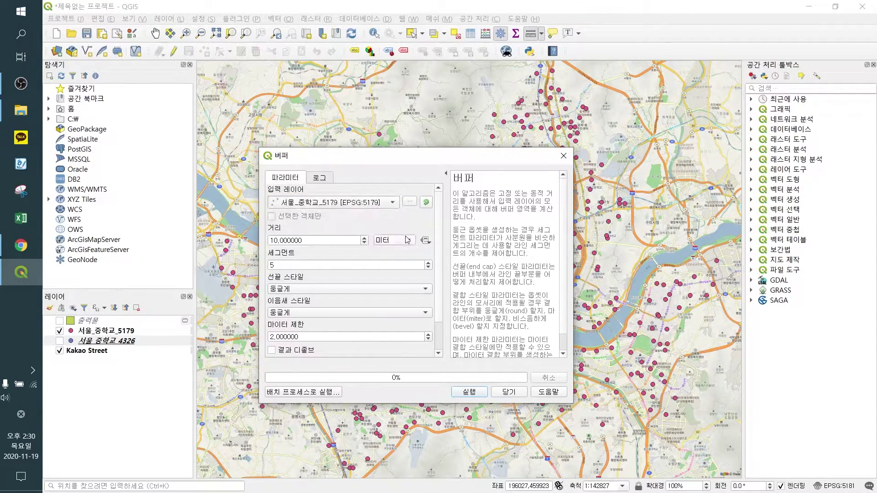
{"action": "left_click_drag", "start_coordinate": [277, 243], "coordinate": [264, 240]}
{"action": "type", "text": "50"}
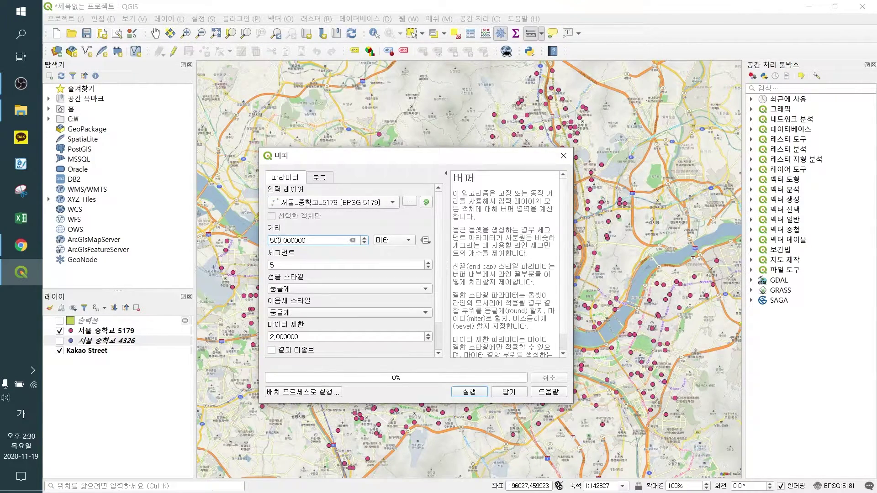
{"action": "left_click_drag", "start_coordinate": [285, 265], "coordinate": [267, 269]}
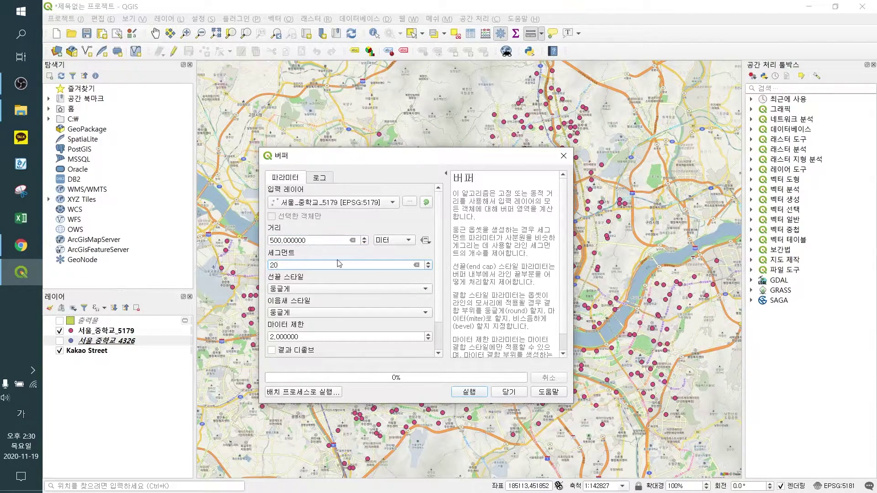
{"action": "scroll", "coordinate": [440, 281], "scroll_direction": "down", "scroll_amount": 2}
{"action": "scroll", "coordinate": [441, 295], "scroll_direction": "down", "scroll_amount": 1}
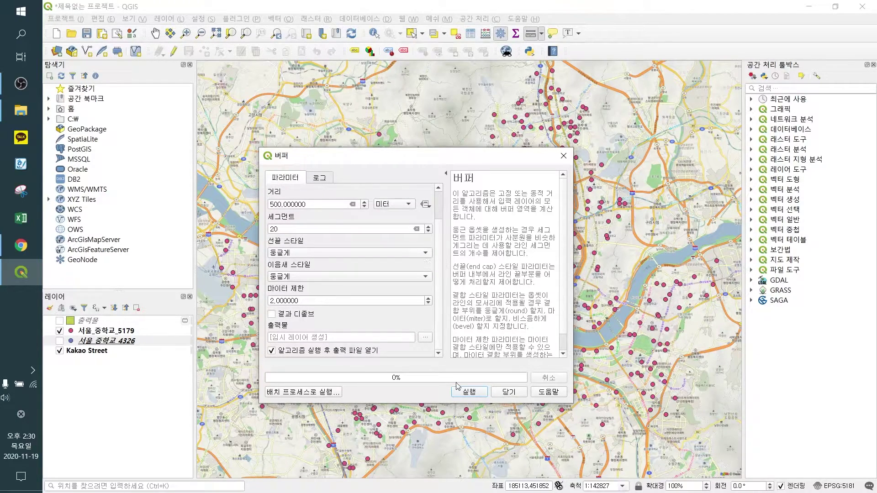
{"action": "left_click", "coordinate": [481, 394]}
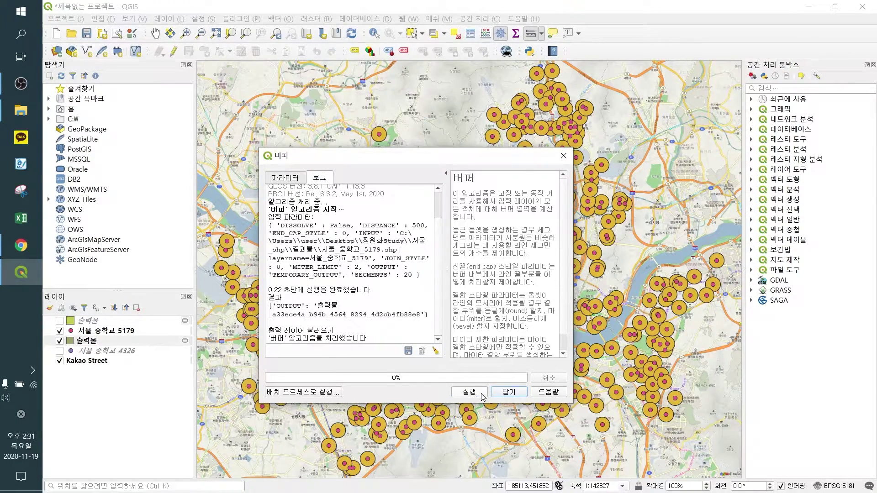
{"action": "left_click", "coordinate": [509, 392]}
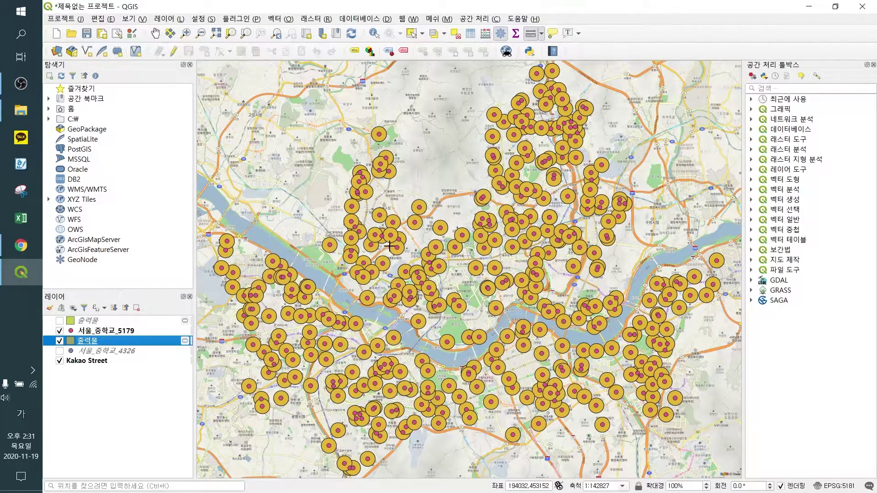
Step: Set the symbol opacity of the new 500-metre 출력물 buffer layer to 30%
{"action": "scroll", "coordinate": [389, 232], "scroll_direction": "up", "scroll_amount": 2}
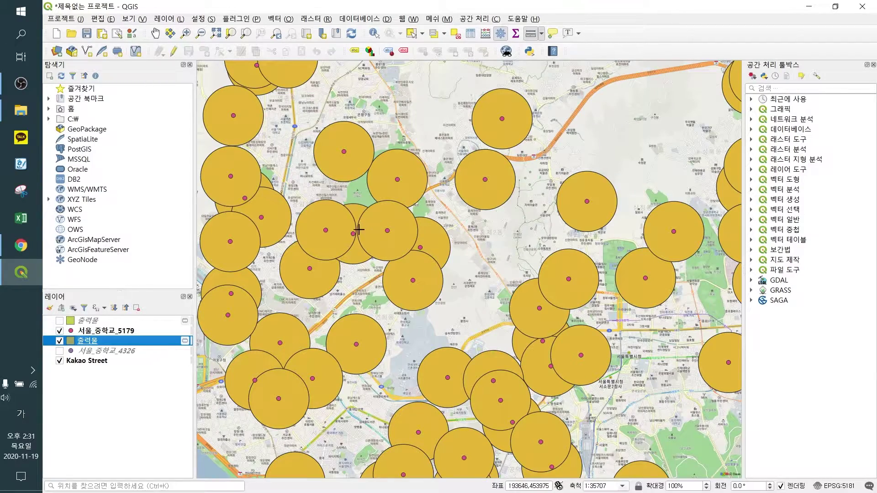
{"action": "right_click", "coordinate": [91, 341]}
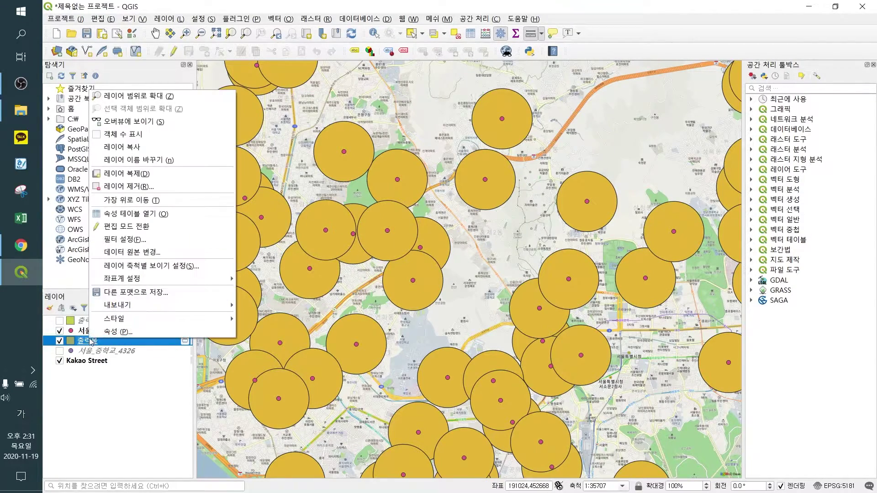
{"action": "left_click", "coordinate": [114, 332]}
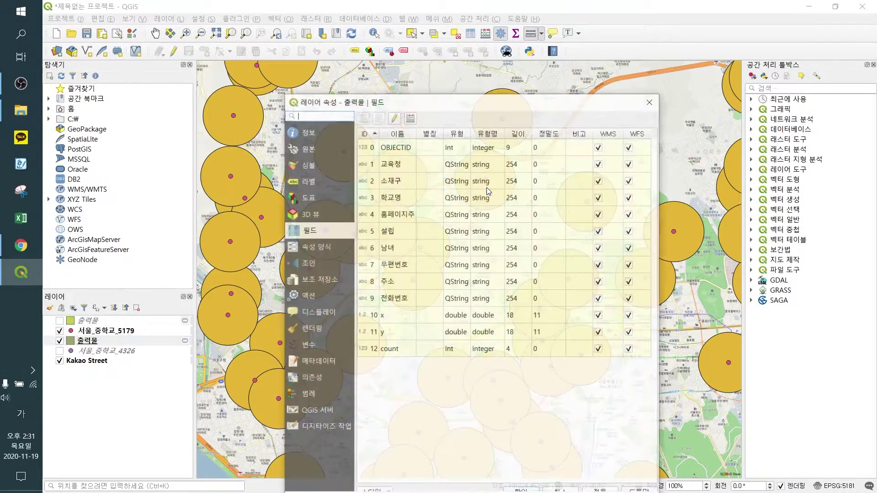
{"action": "left_click", "coordinate": [304, 148]}
{"action": "left_click", "coordinate": [309, 164]}
{"action": "double_click", "coordinate": [622, 222]}
{"action": "type", "text": "30"}
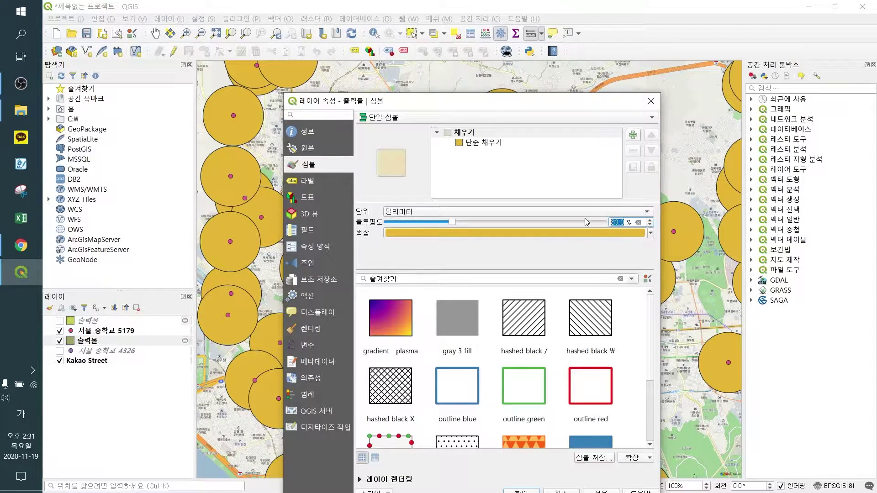
{"action": "left_click_drag", "start_coordinate": [542, 109], "coordinate": [539, 60]}
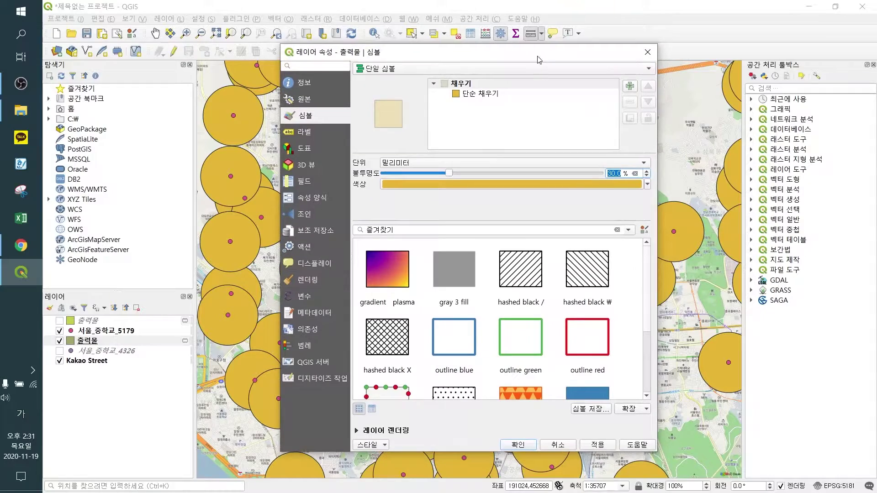
{"action": "left_click", "coordinate": [597, 444]}
{"action": "left_click", "coordinate": [523, 443]}
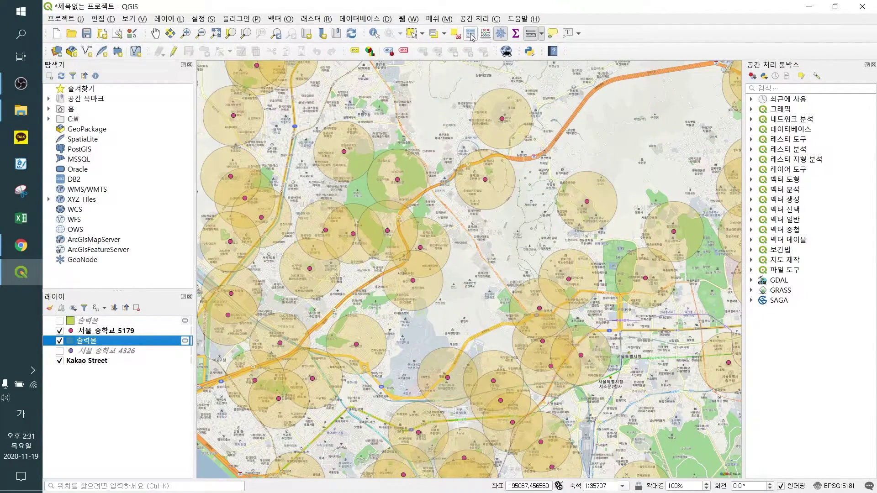
Step: Measure the distance in metres from a school point to the edge of its buffer circle
{"action": "left_click", "coordinate": [531, 33]}
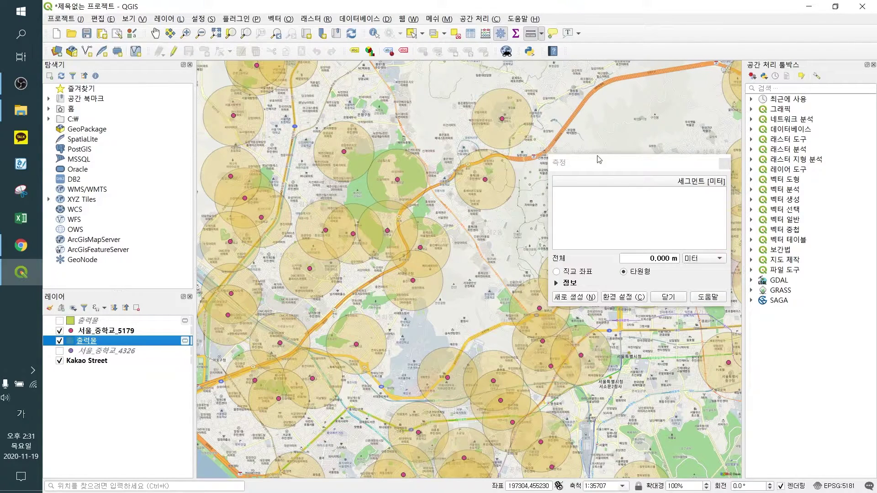
{"action": "left_click", "coordinate": [485, 180]}
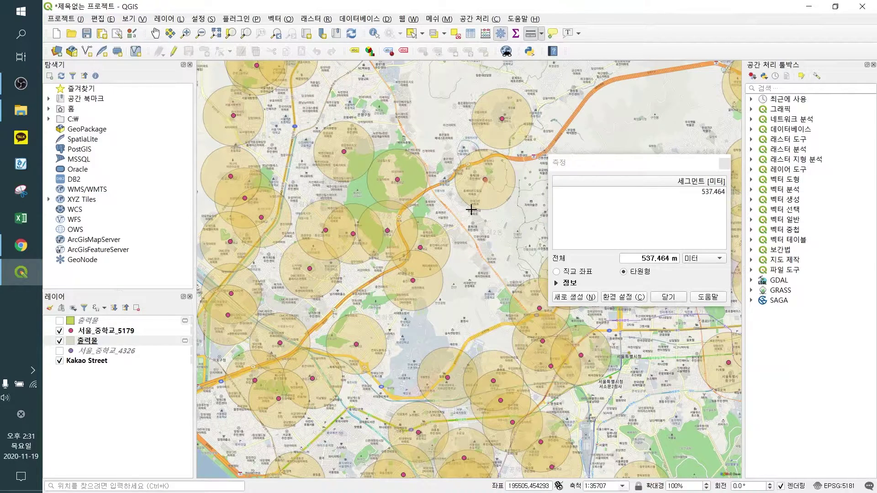
{"action": "left_click", "coordinate": [724, 164]}
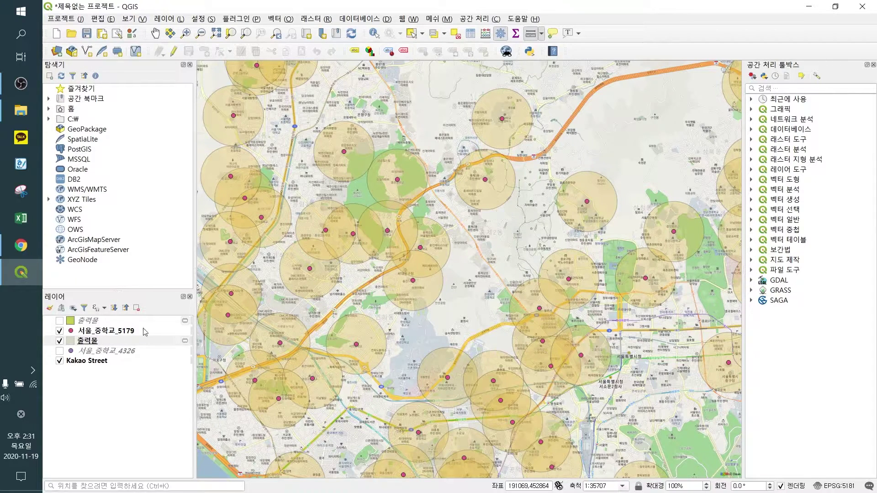
Step: Remove the hidden 출력물 layer that was buffered in degrees from the 서울_중학교_4326 points
{"action": "left_click", "coordinate": [87, 321]}
{"action": "left_click", "coordinate": [60, 321]}
{"action": "left_click", "coordinate": [60, 321]}
{"action": "right_click", "coordinate": [88, 323]}
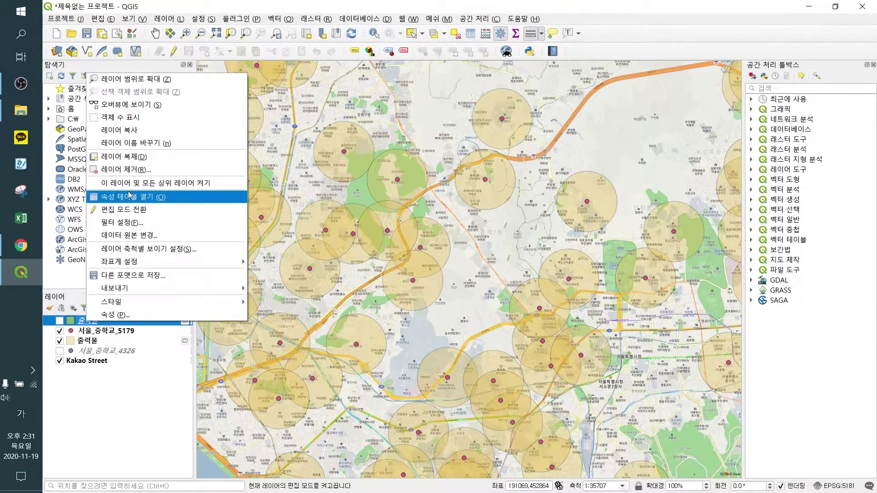
{"action": "left_click", "coordinate": [130, 169]}
{"action": "left_click", "coordinate": [457, 266]}
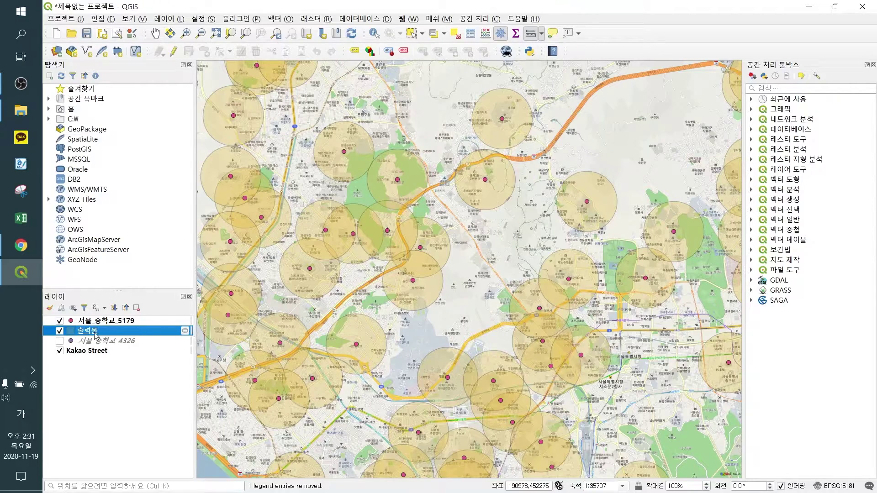
{"action": "mouse_move", "coordinate": [96, 336]}
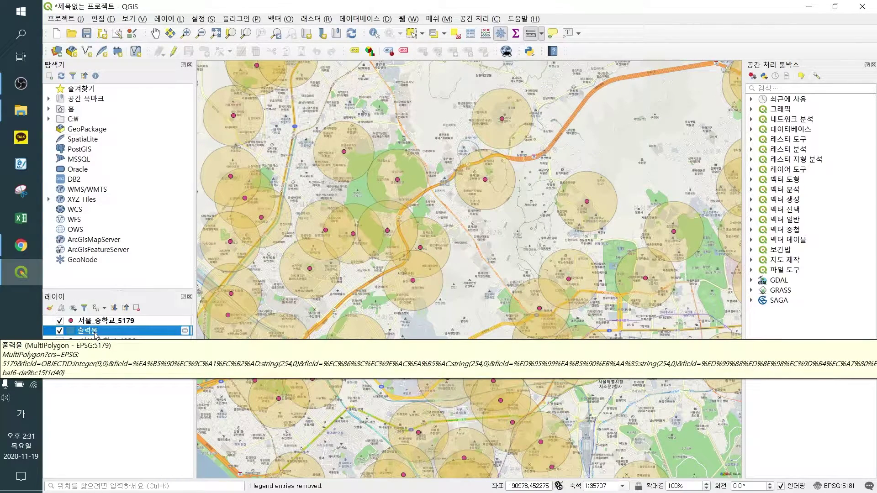
Step: Start exporting the 출력물 buffer layer as an ESRI shapefile named 서울_중학교_500M_4326 in the 결과물 folder
{"action": "right_click", "coordinate": [96, 332]}
{"action": "mouse_move", "coordinate": [151, 297]}
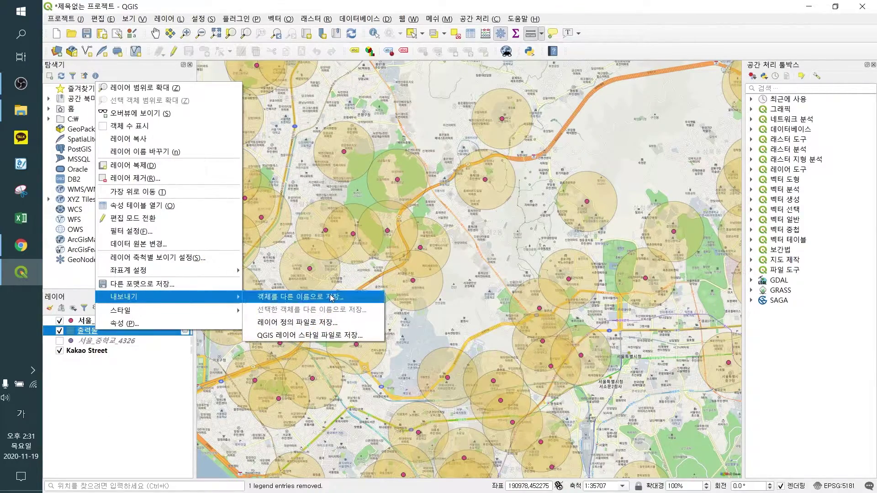
{"action": "left_click", "coordinate": [283, 297]}
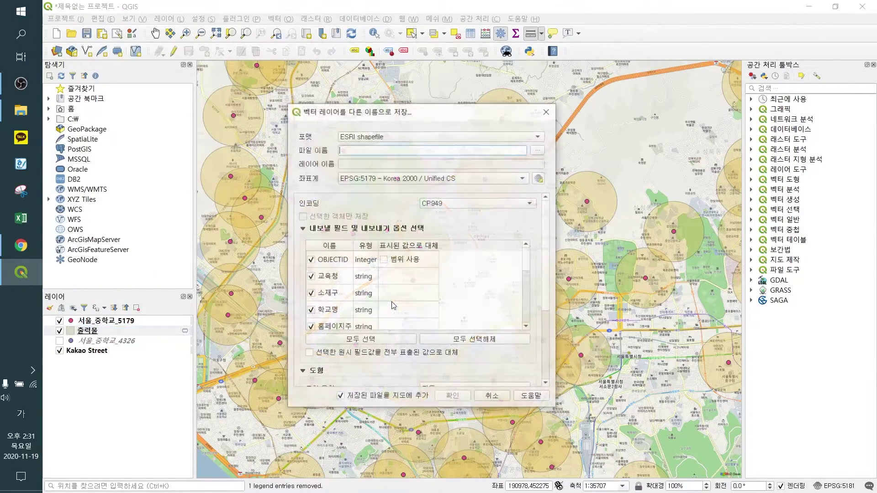
{"action": "left_click", "coordinate": [538, 150]}
{"action": "type", "text": "서"}
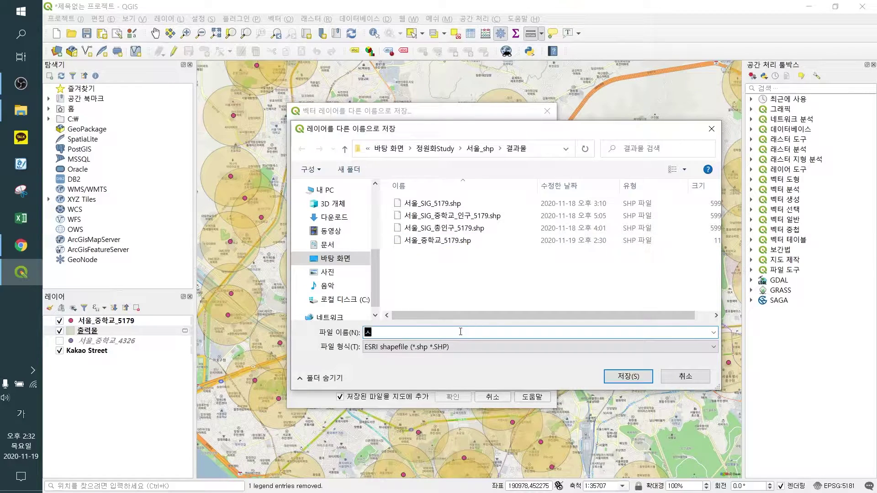
{"action": "type", "text": "울_중"}
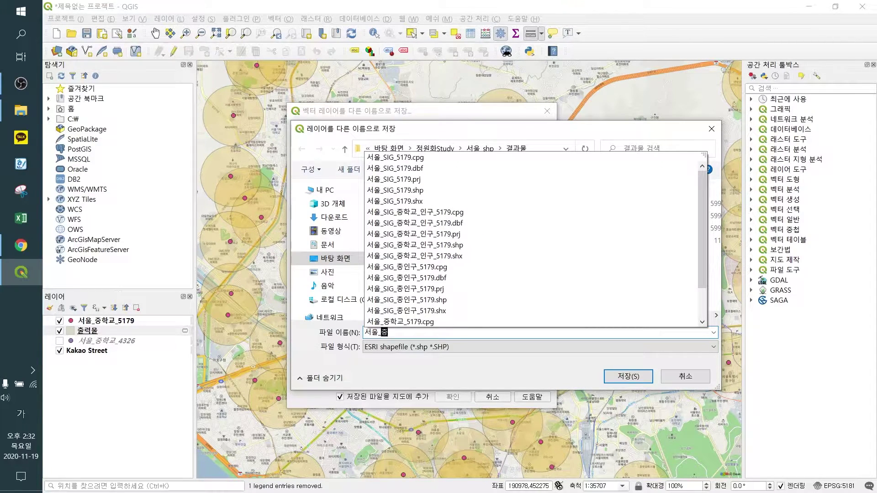
{"action": "type", "text": "학교_500"}
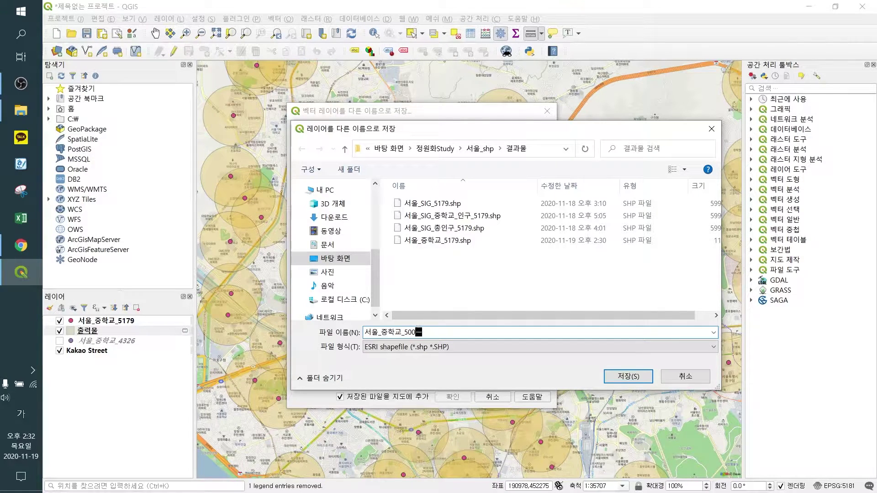
{"action": "key", "text": "Hangul"}
{"action": "type", "text": "M"}
{"action": "type", "text": "_51"}
{"action": "left_click", "coordinate": [627, 377]}
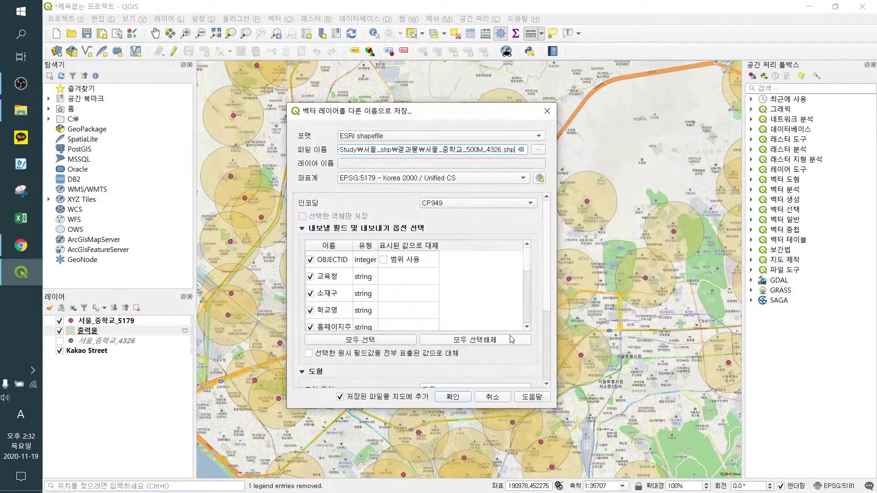
Step: Set the export's coordinate system to EPSG:4326 - WGS 84 and save the shapefile, adding it to the map
{"action": "left_click", "coordinate": [450, 179]}
{"action": "left_click", "coordinate": [451, 199]}
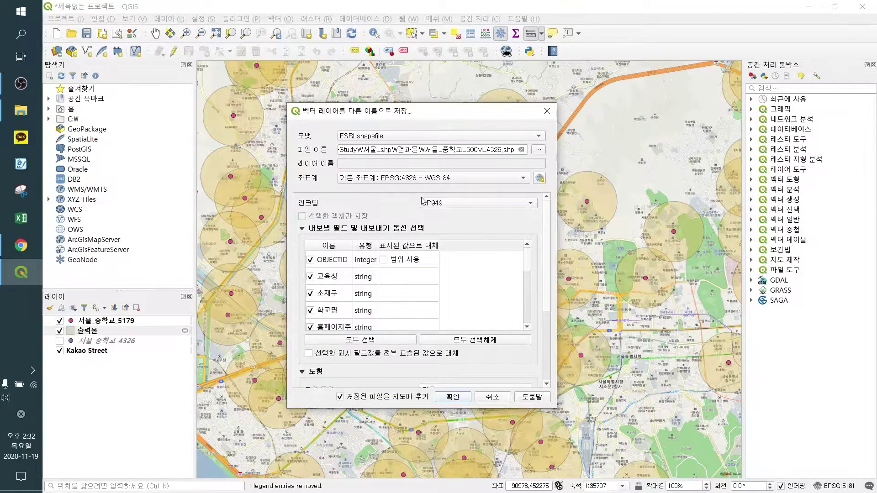
{"action": "left_click", "coordinate": [446, 395]}
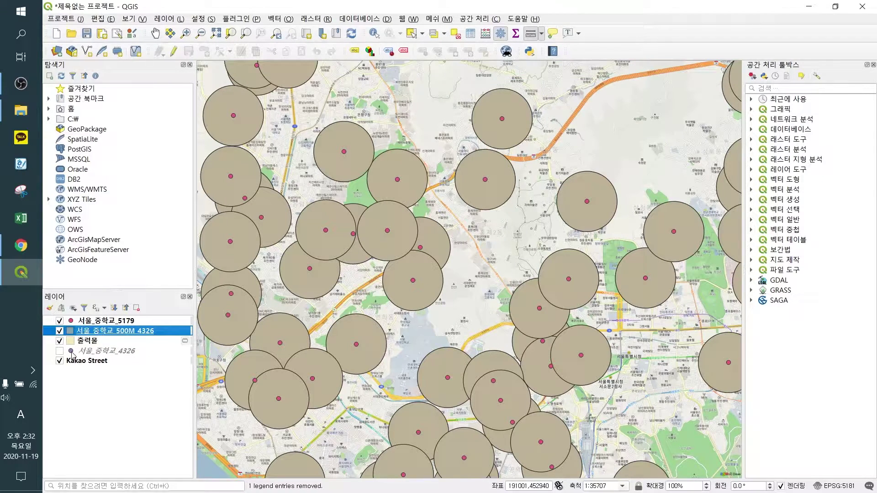
Step: Show only the 4326 school points and 500M_4326 buffers over the base map, with the points placed above the buffers
{"action": "left_click", "coordinate": [59, 351]}
{"action": "left_click", "coordinate": [59, 321]}
{"action": "left_click", "coordinate": [60, 340]}
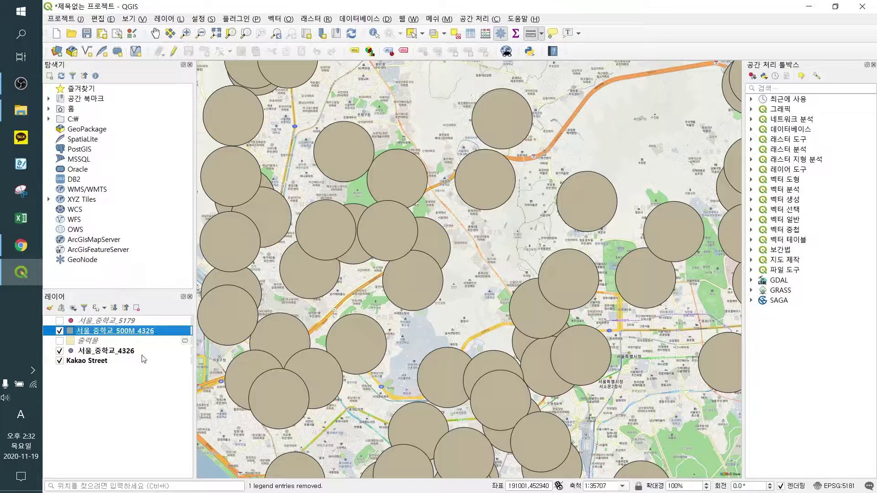
{"action": "left_click_drag", "start_coordinate": [94, 350], "coordinate": [97, 332]}
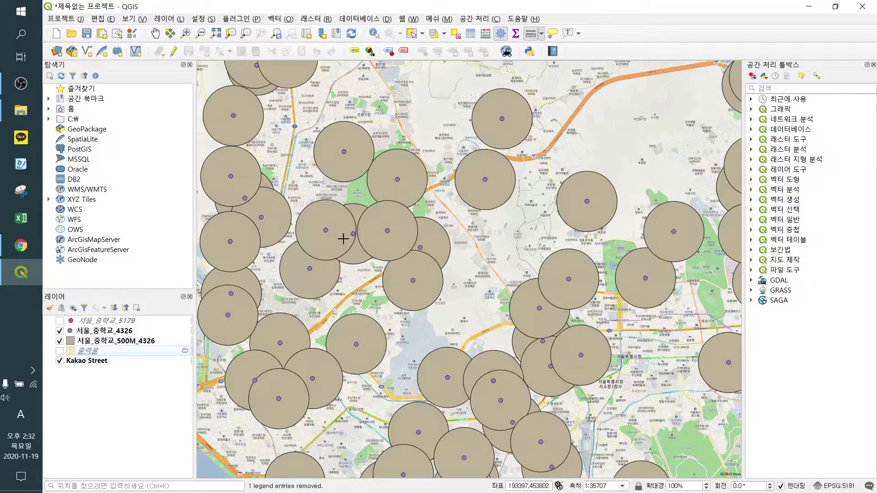
{"action": "left_click", "coordinate": [119, 332]}
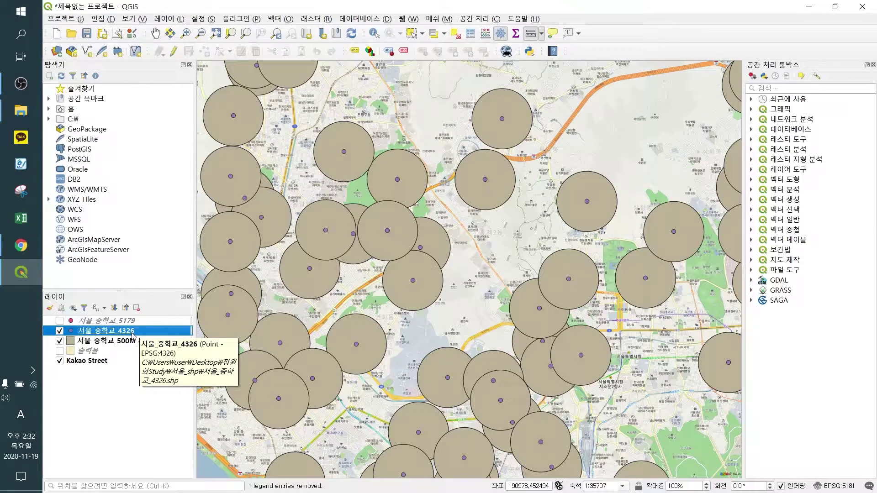
{"action": "left_click", "coordinate": [133, 322]}
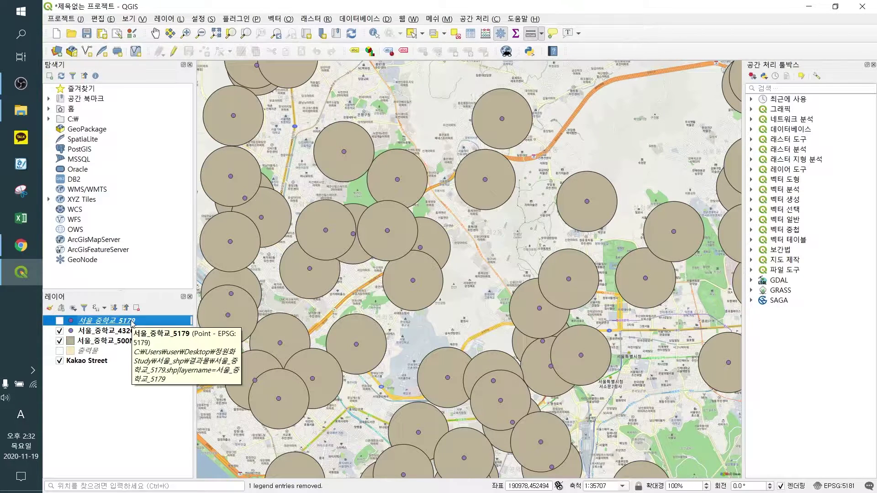
{"action": "left_click", "coordinate": [100, 355]}
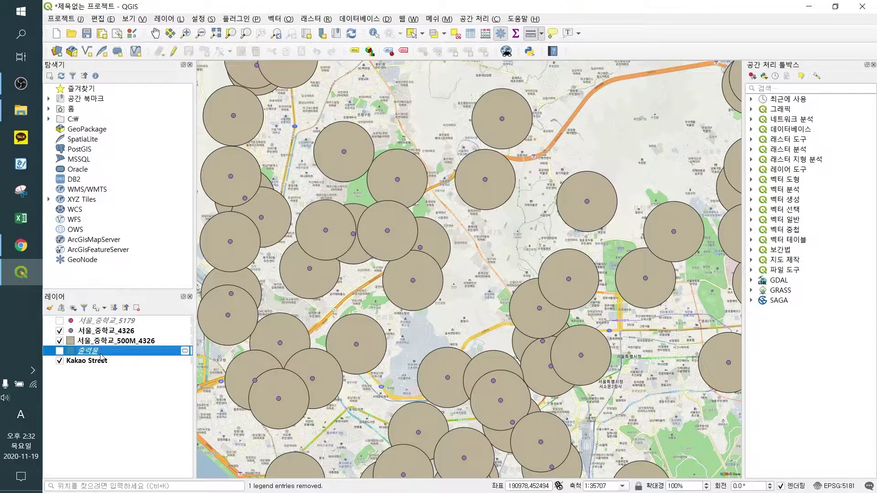
{"action": "left_click", "coordinate": [122, 343]}
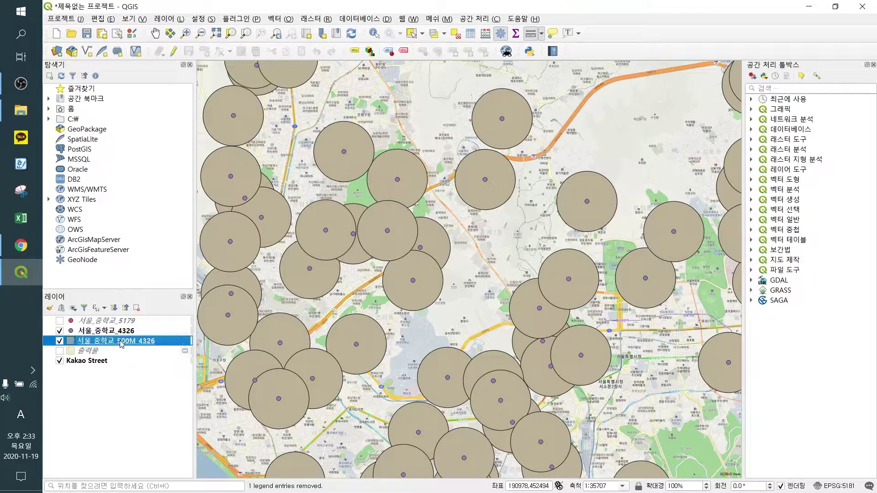
{"action": "left_click", "coordinate": [124, 332]}
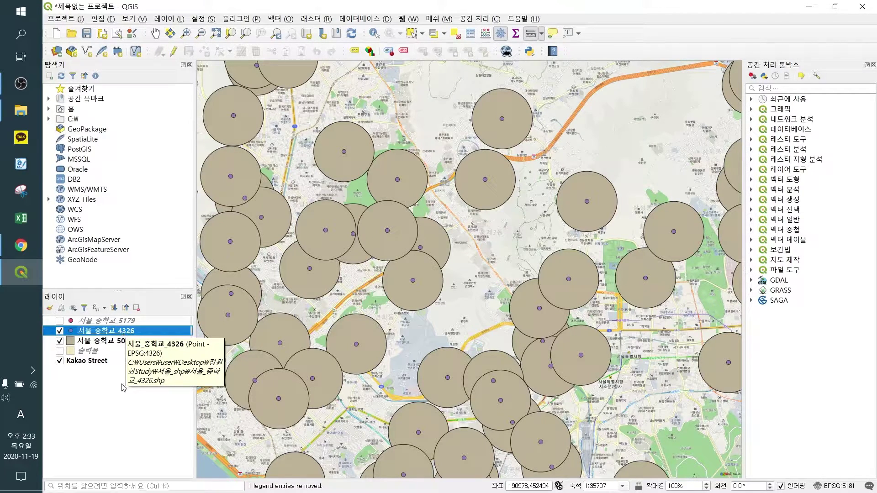
{"action": "left_click", "coordinate": [142, 346]}
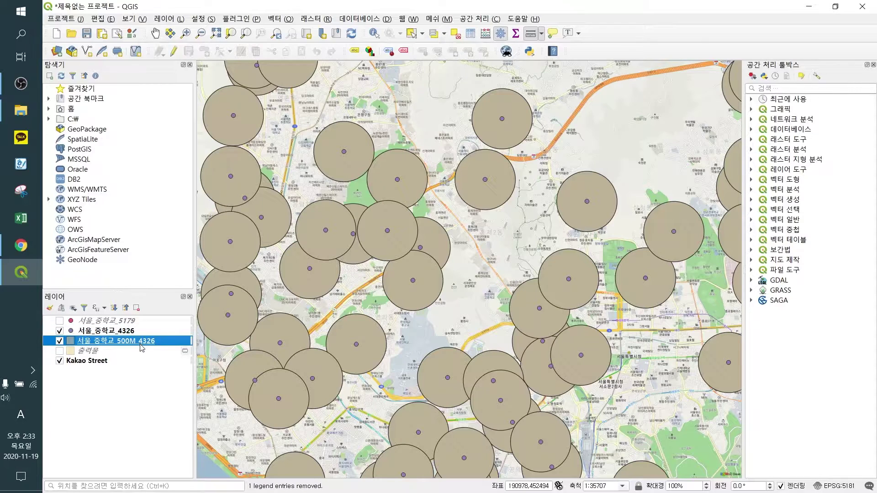